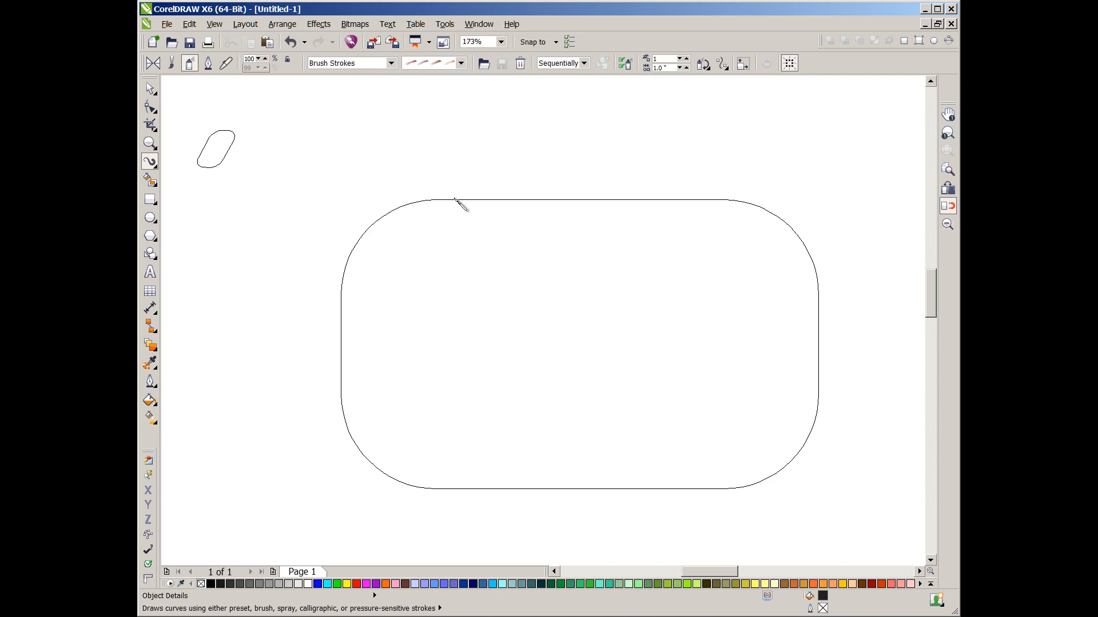
- Apply the first Stars spraylist from the Stars category to the rounded rectangle outline
left_click(458, 199)
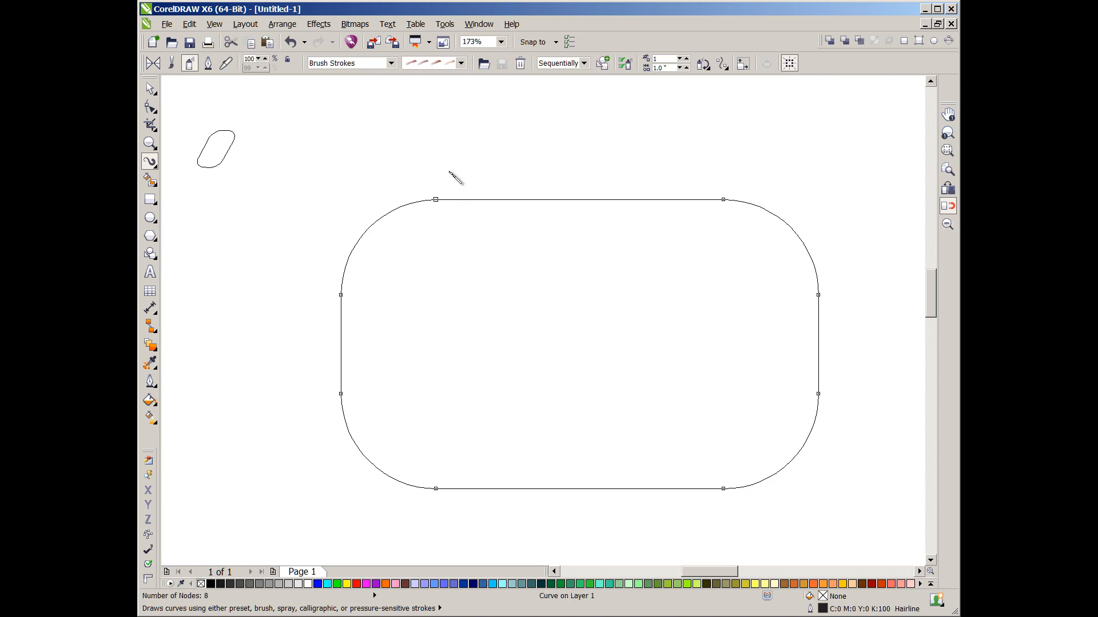
left_click(391, 63)
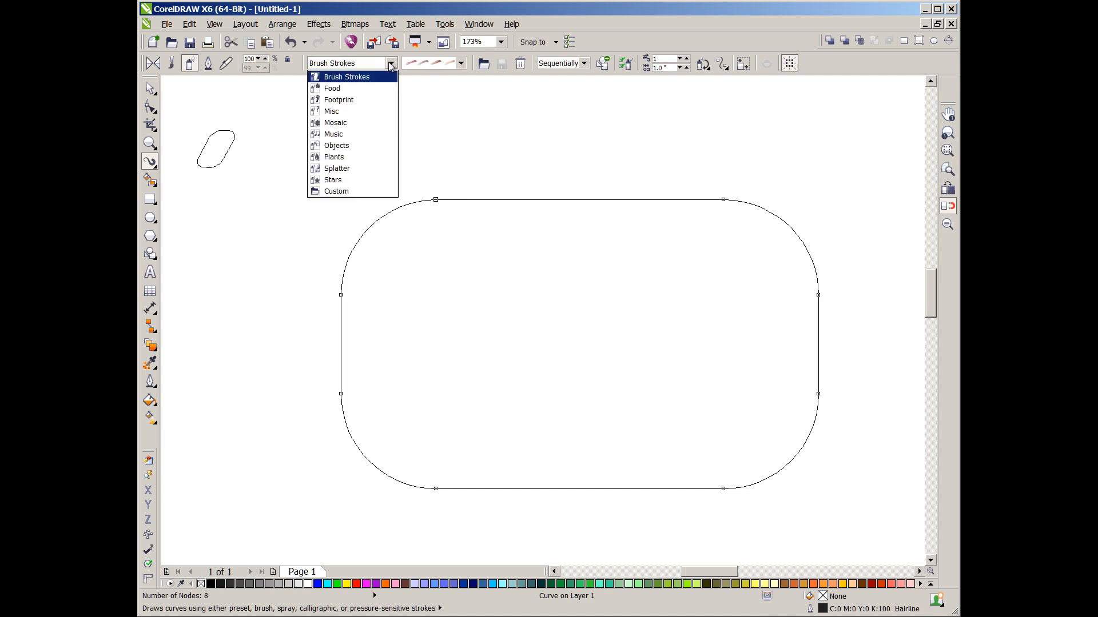
left_click(333, 180)
left_click(462, 64)
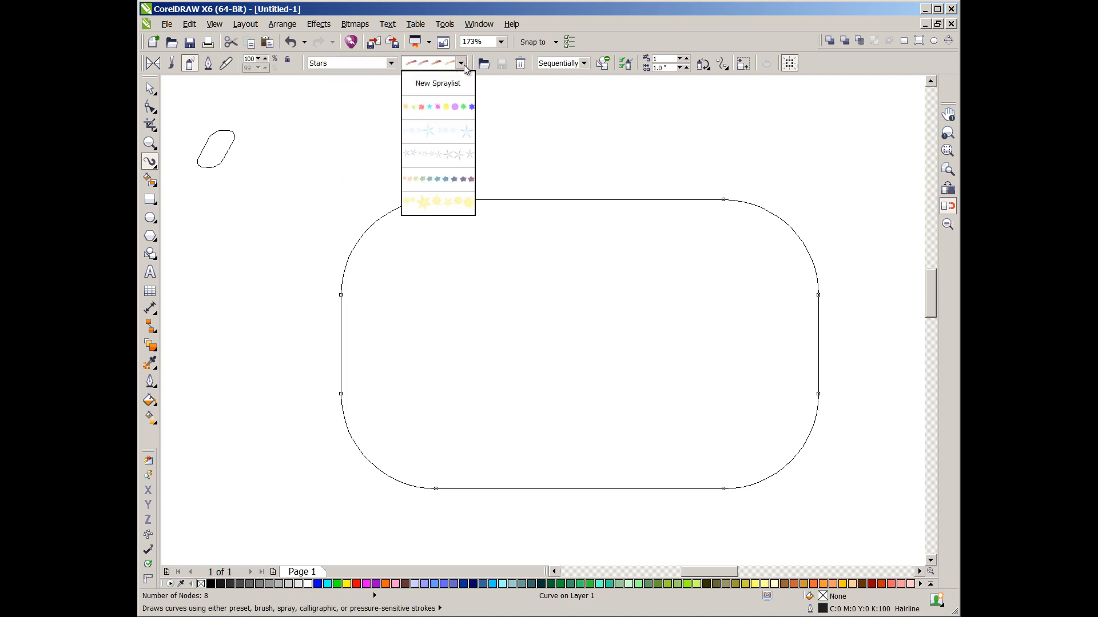
left_click(431, 107)
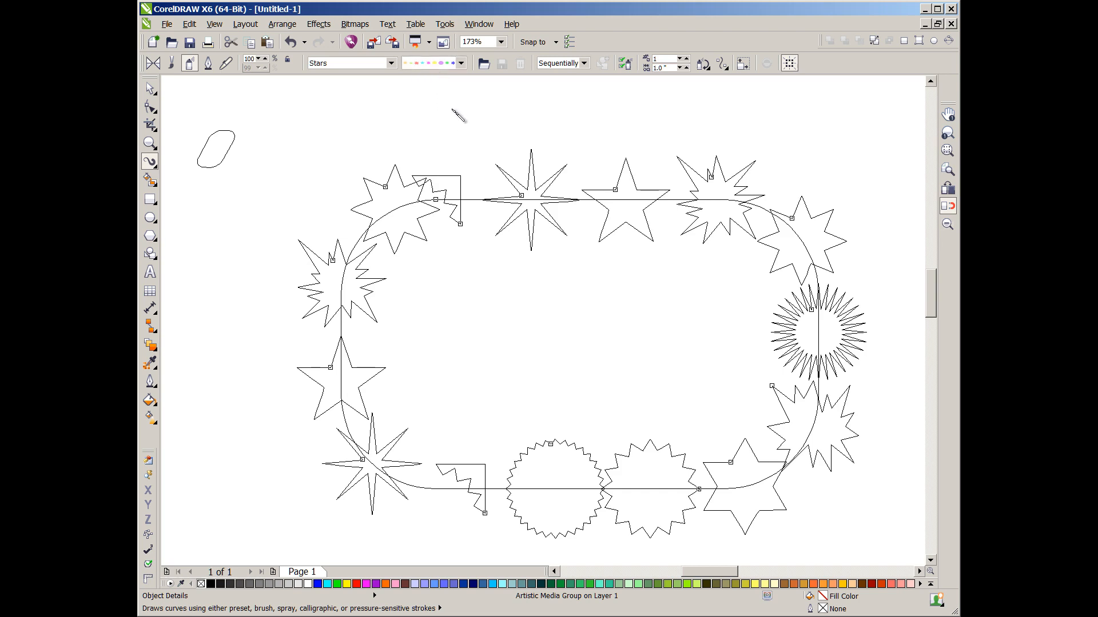
- Compare the Randomly, By Direction and Sequentially spray orders on the star border
left_click(583, 64)
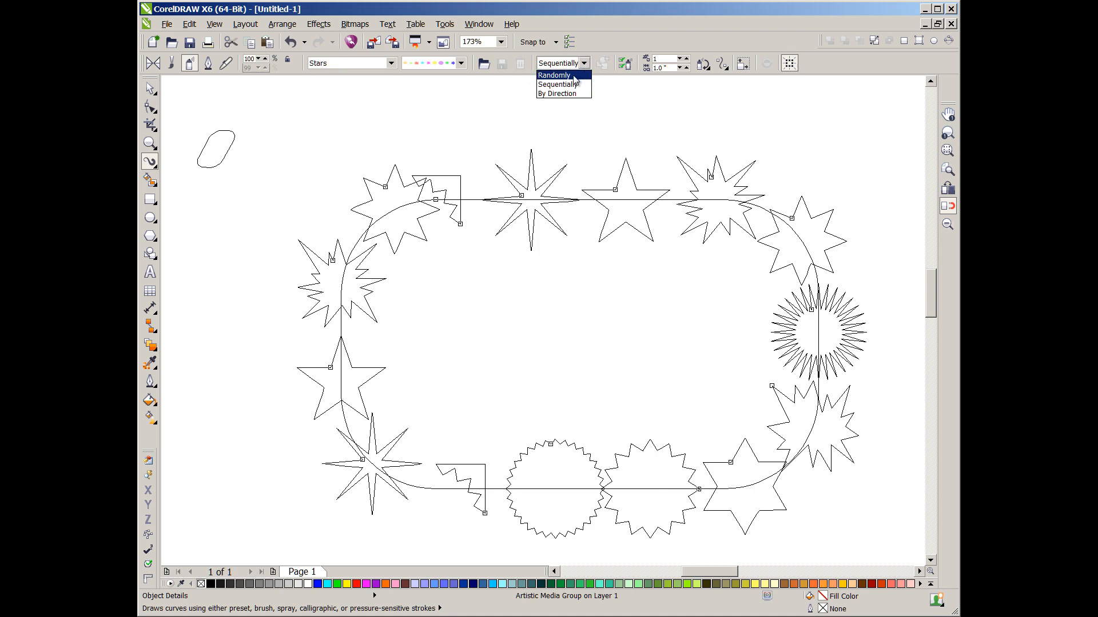
left_click(573, 76)
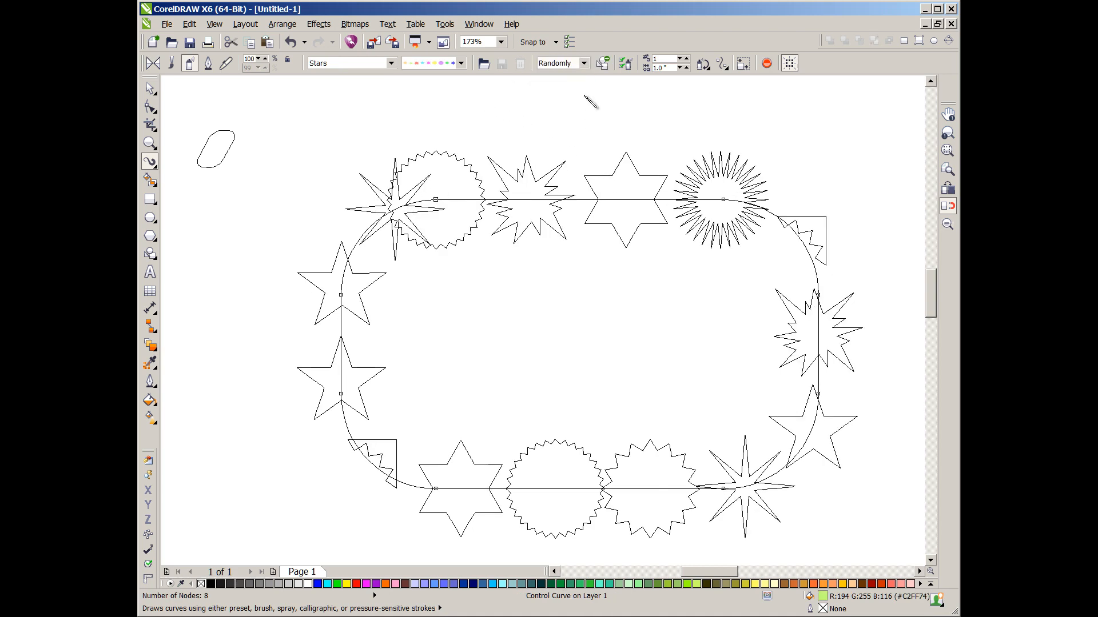
left_click(584, 63)
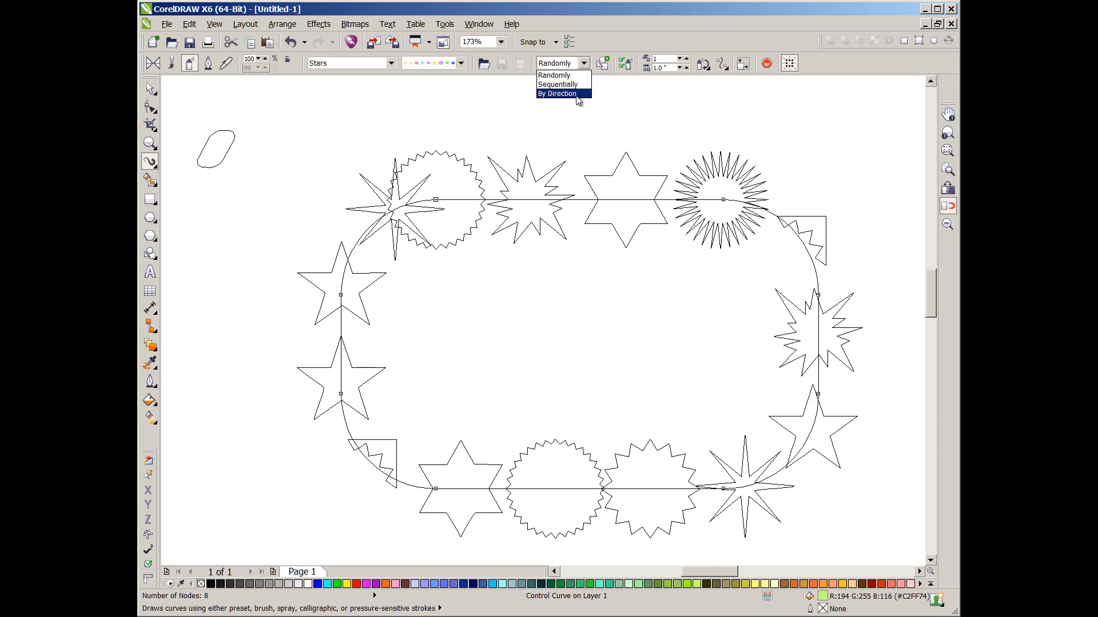
left_click(578, 94)
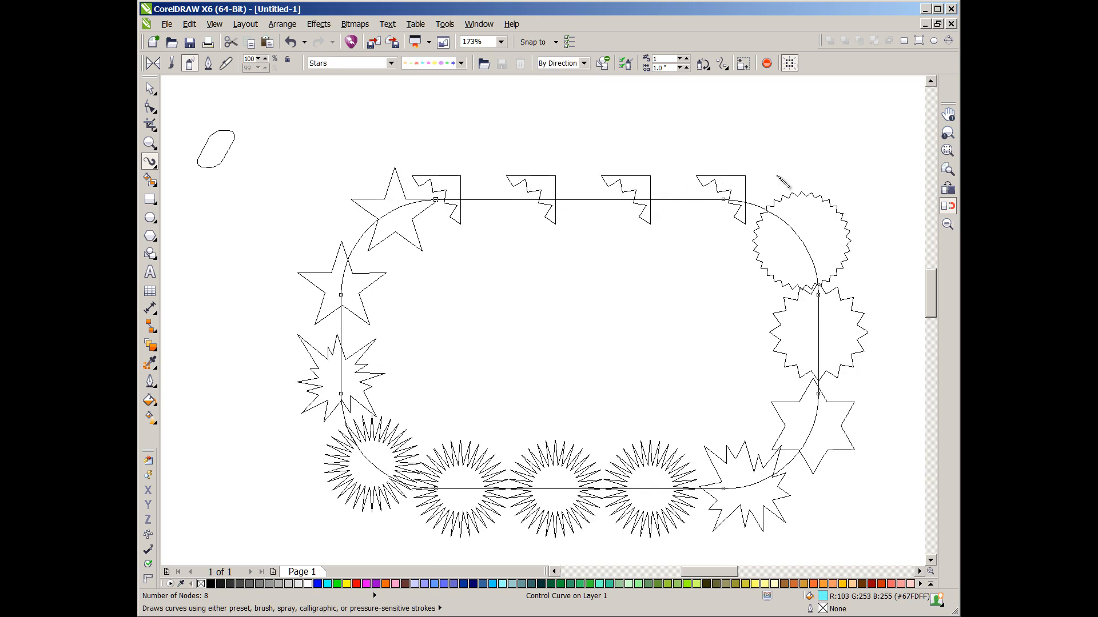
left_click(583, 64)
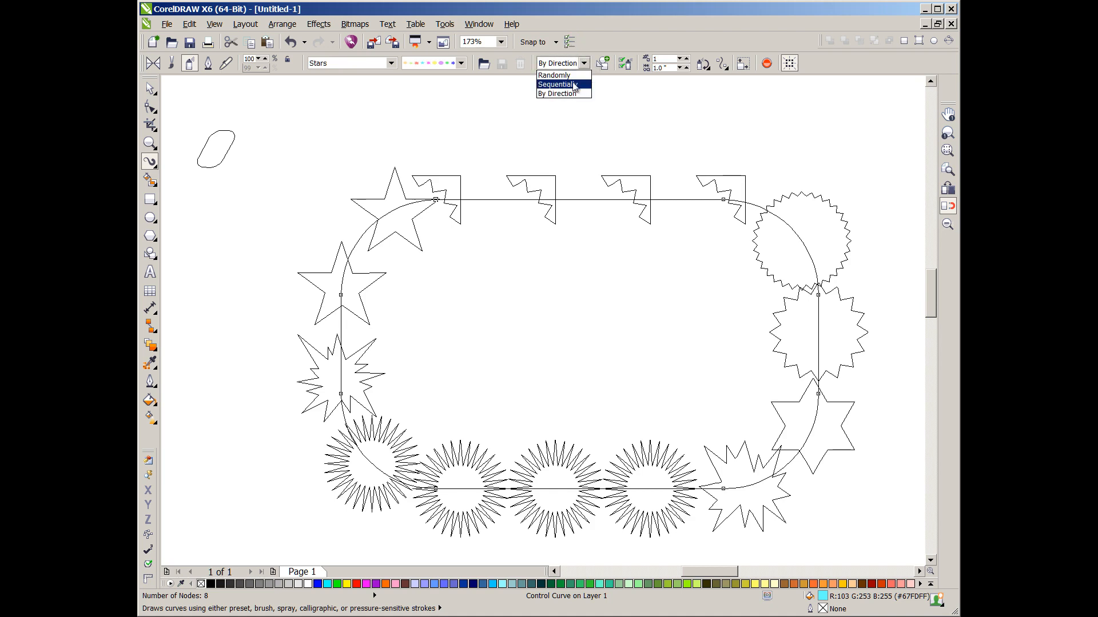
left_click(574, 84)
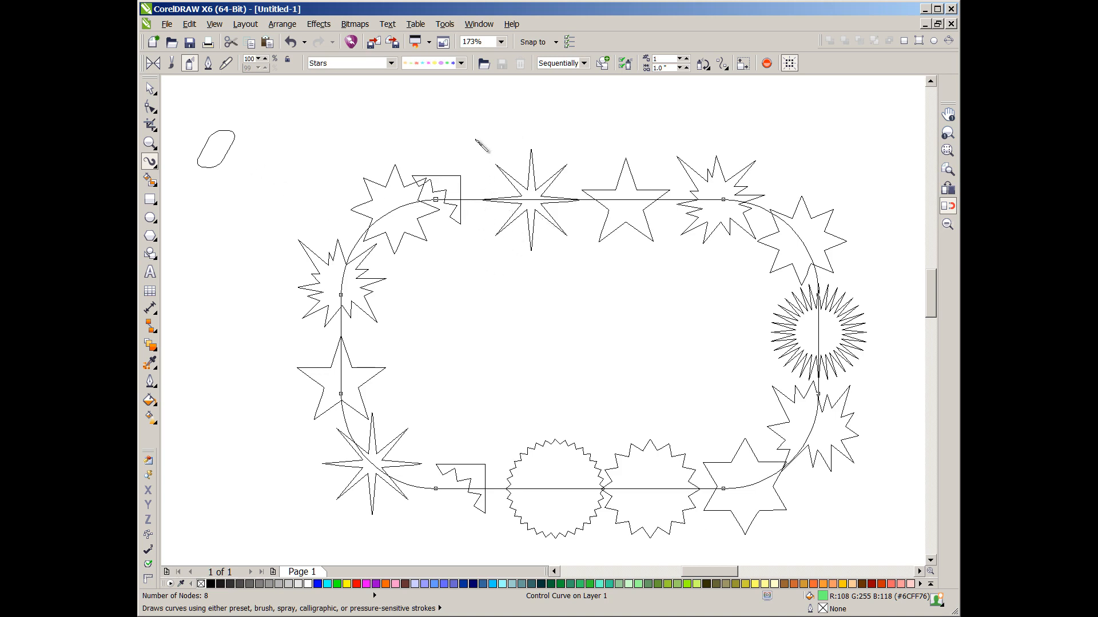
- Create a new spraylist and add the small rounded shape to it
left_click(460, 64)
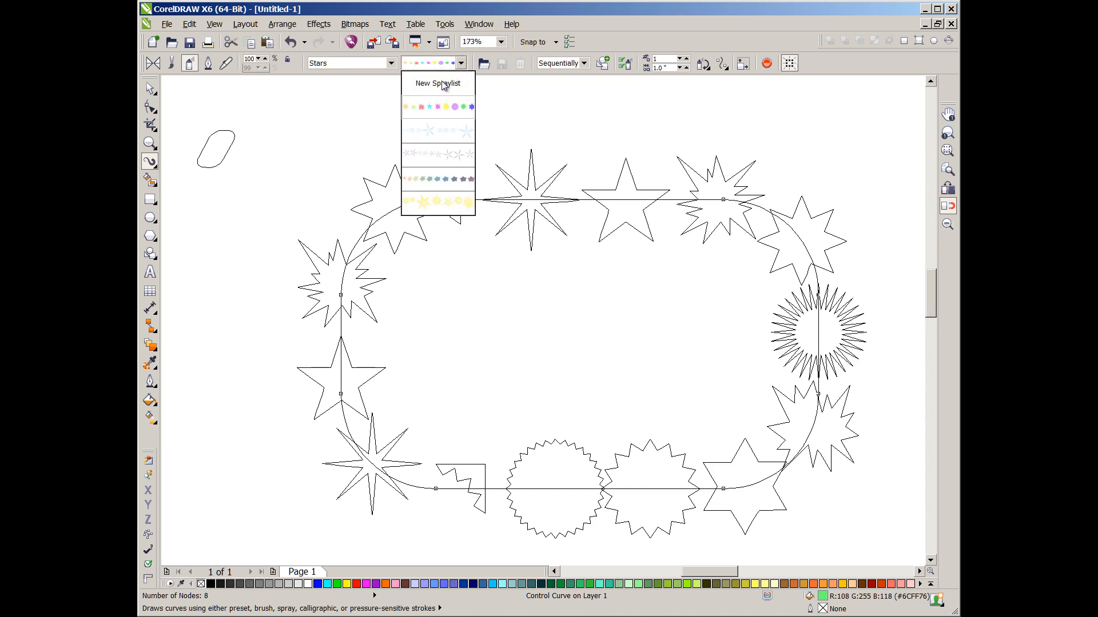
left_click(441, 84)
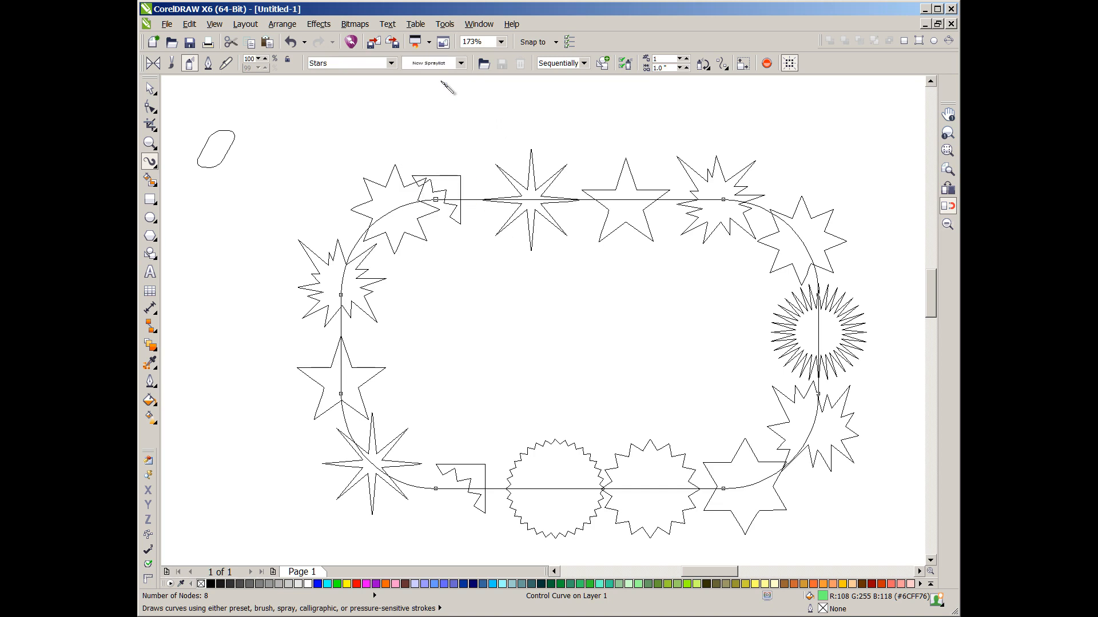
left_click(236, 137)
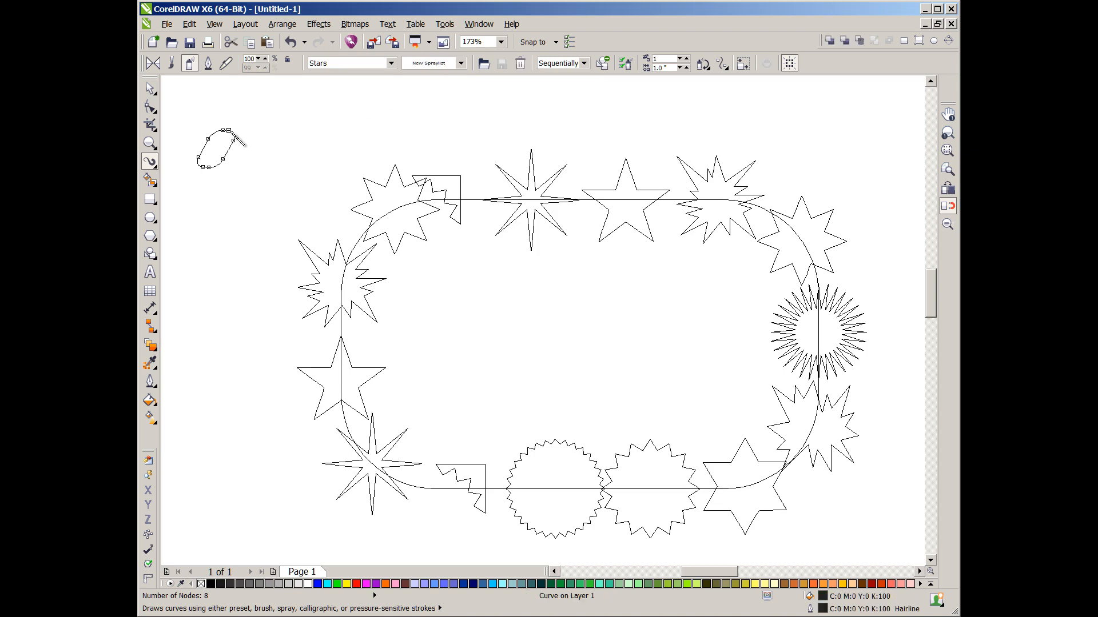
left_click(604, 64)
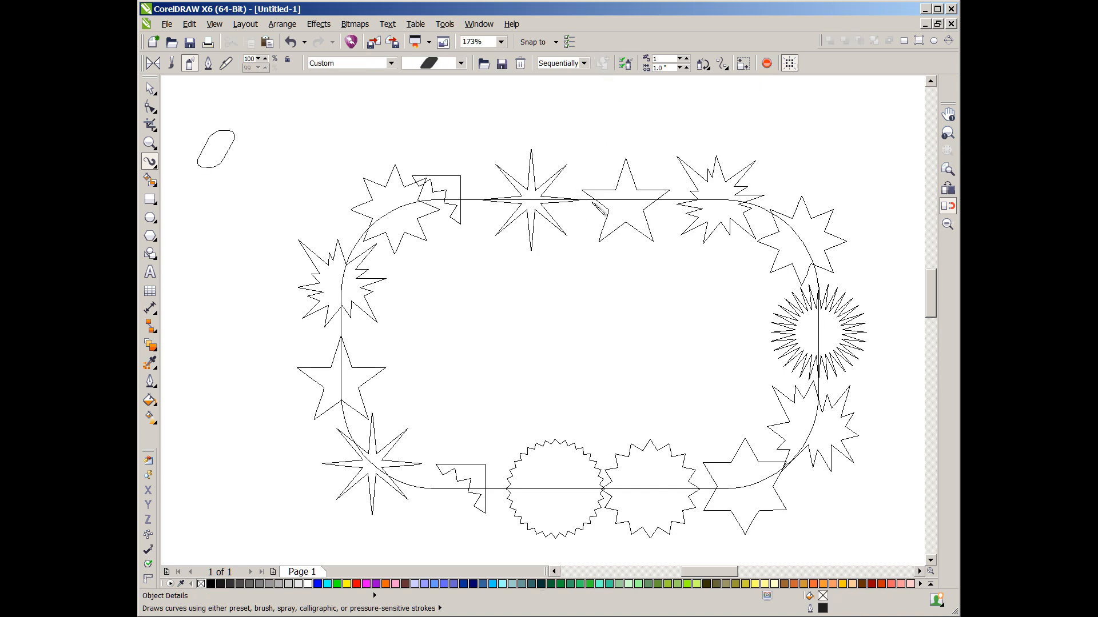
- Apply the new spraylist from the Custom category to the rounded rectangle border
left_click(584, 201)
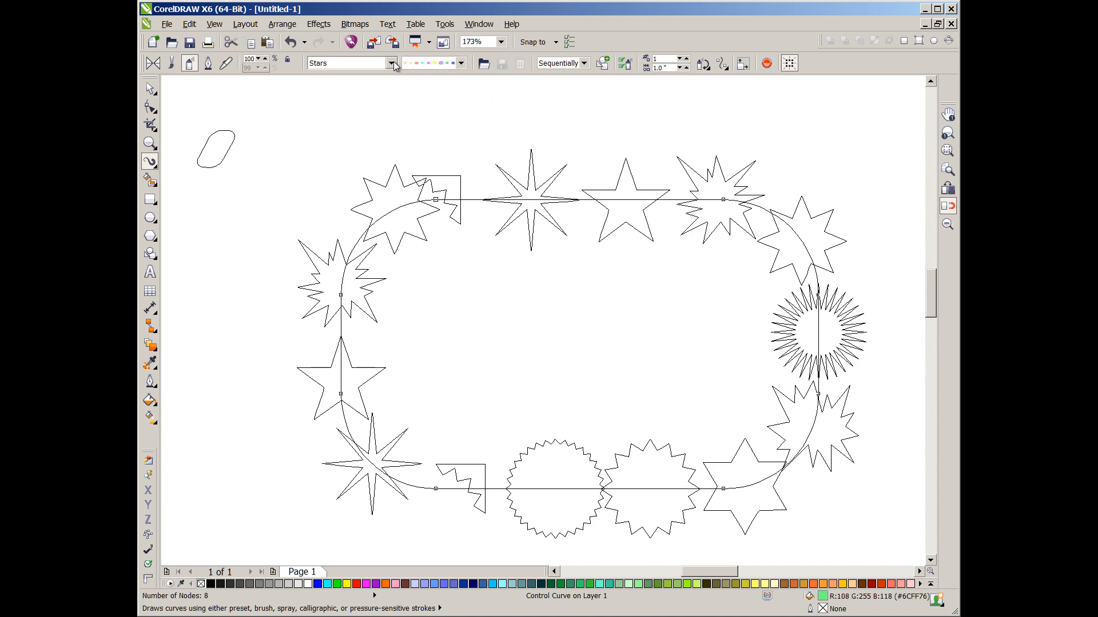
left_click(460, 64)
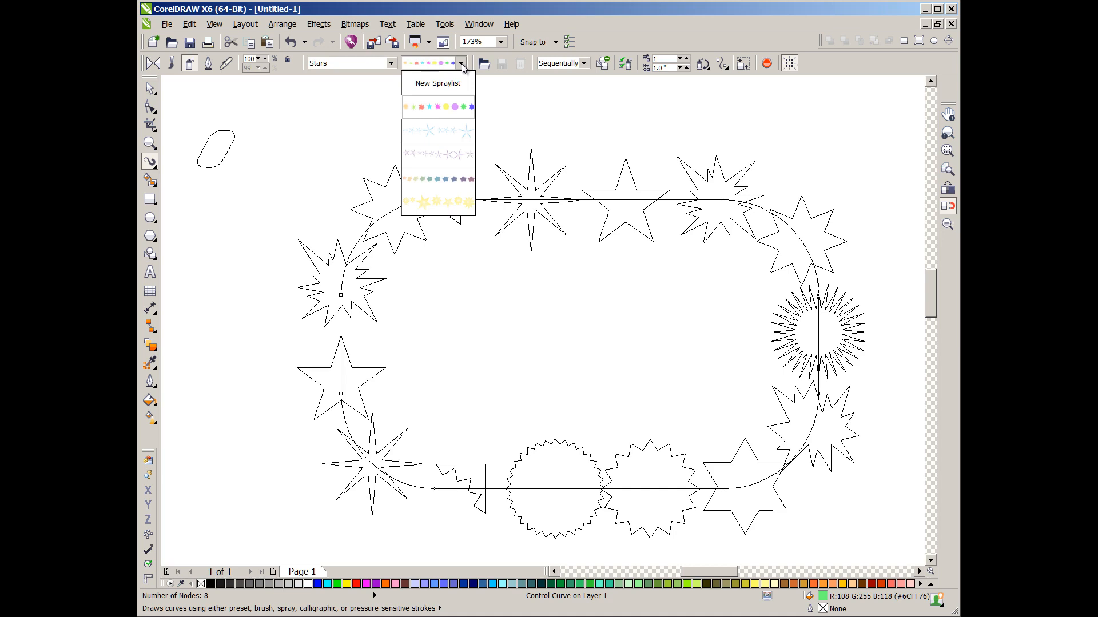
left_click(393, 63)
left_click(392, 64)
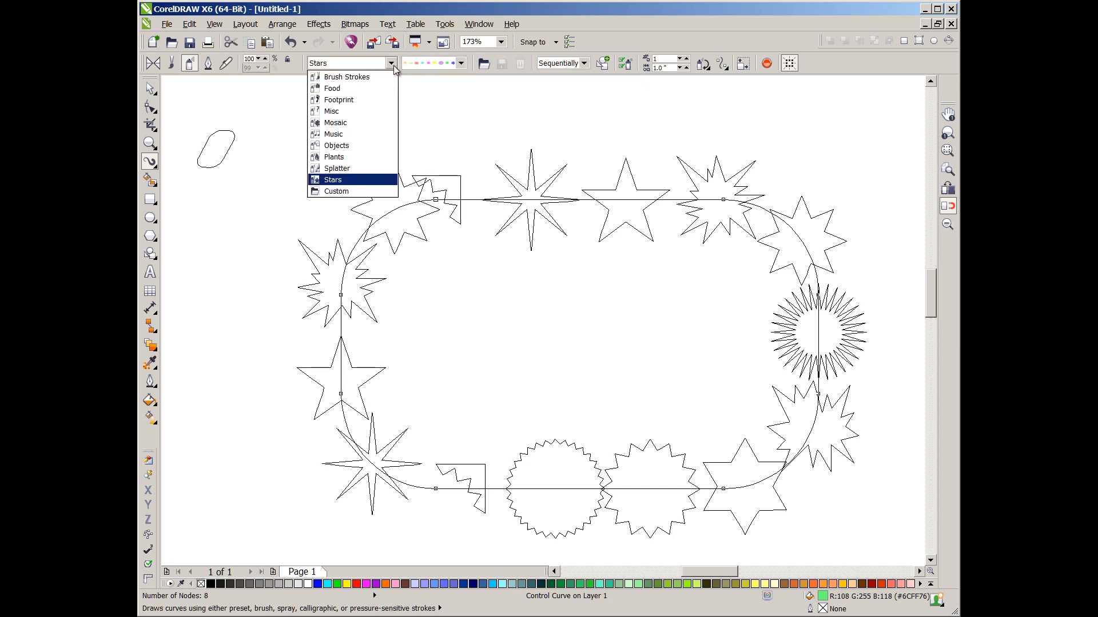
left_click(357, 192)
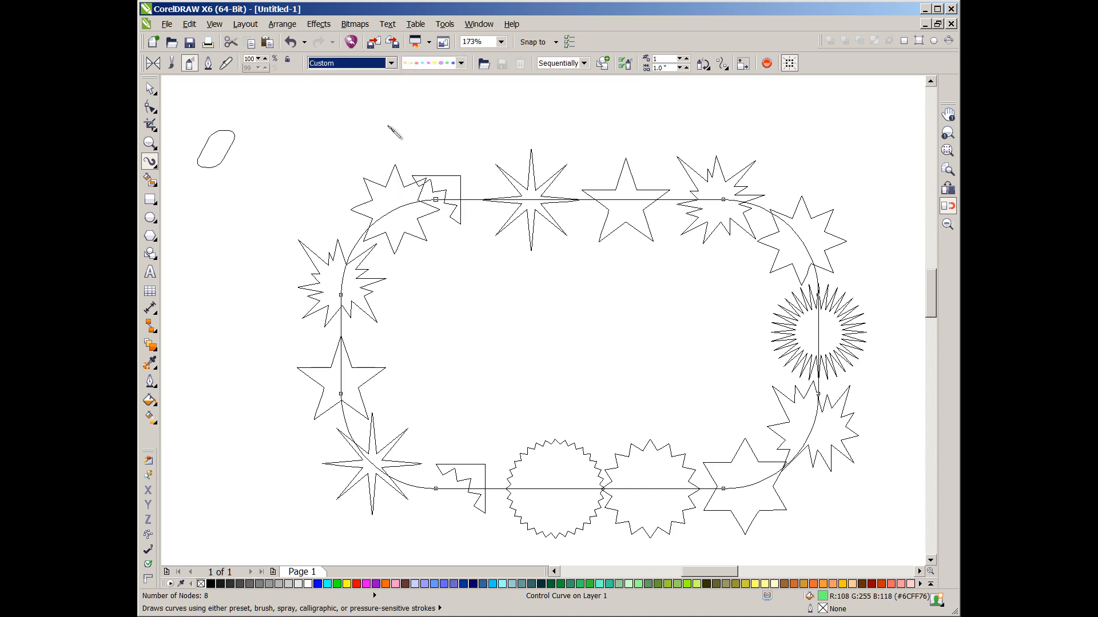
left_click(461, 63)
left_click(450, 117)
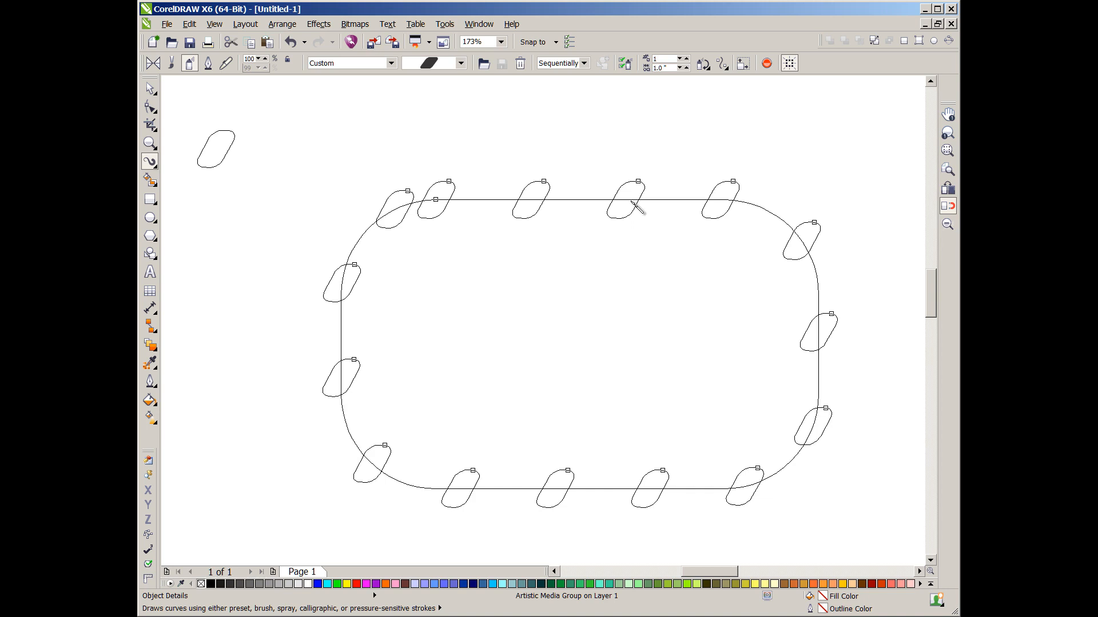
- Set the sprayed shapes' rotation so they follow the direction of the path
left_click(722, 63)
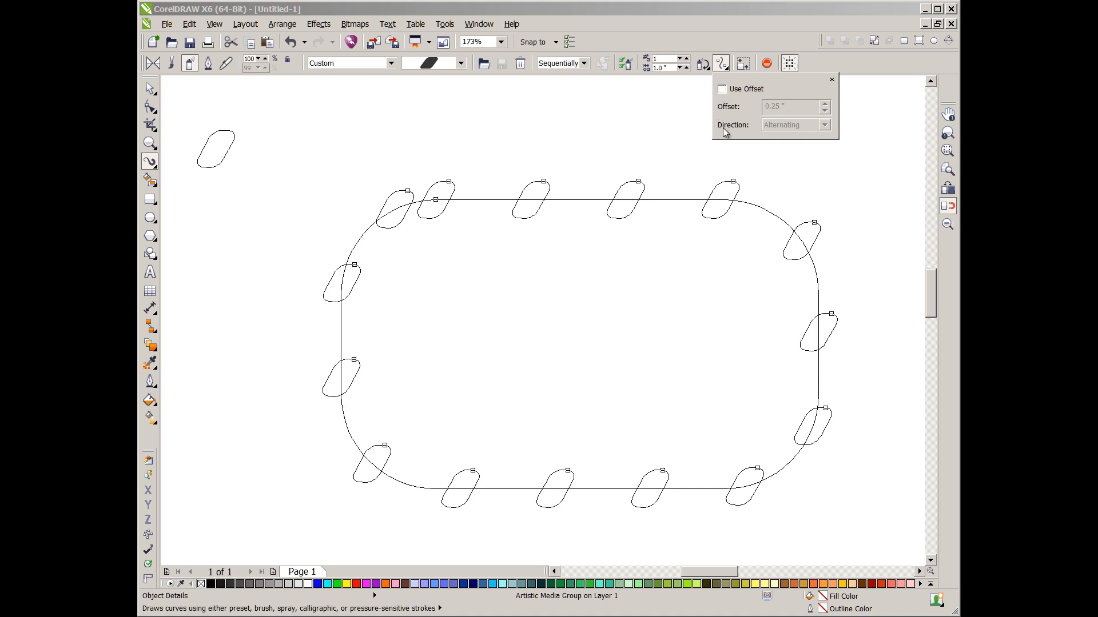
left_click(680, 136)
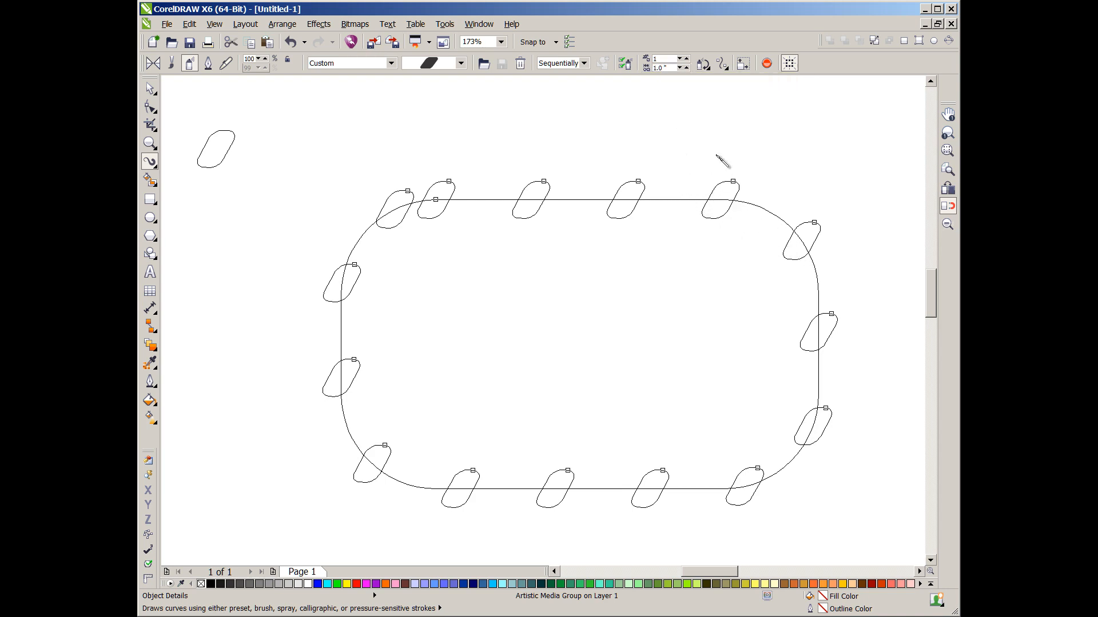
left_click(707, 68)
left_click(705, 132)
key("Return")
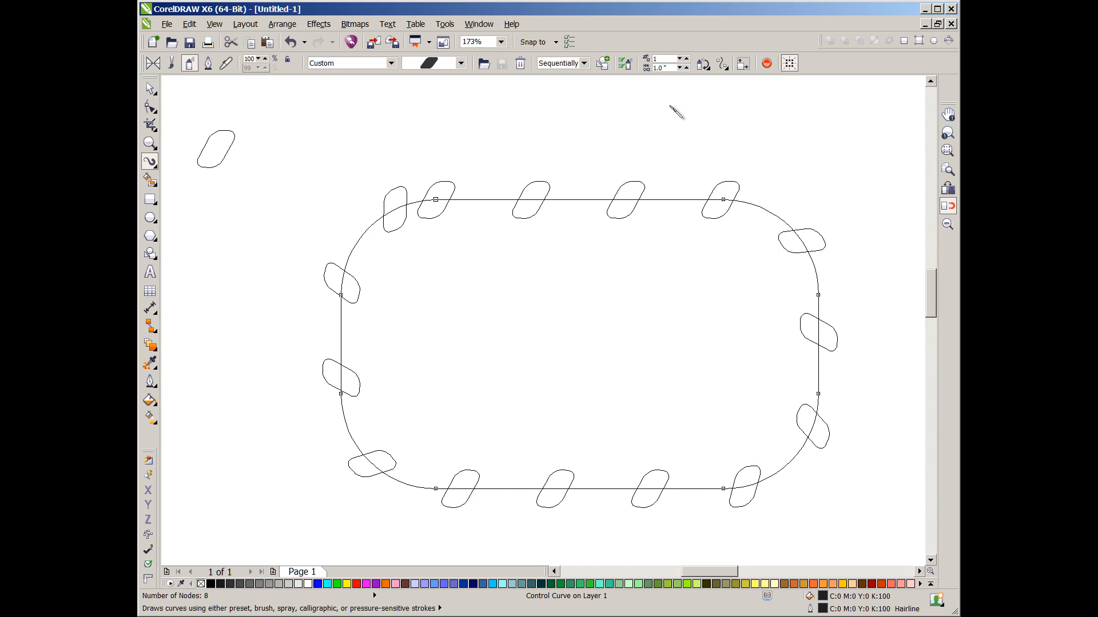
- Set the spacing between the sprayed shapes to 0.3 inches
left_click_drag(663, 69, 657, 70)
key("Return")
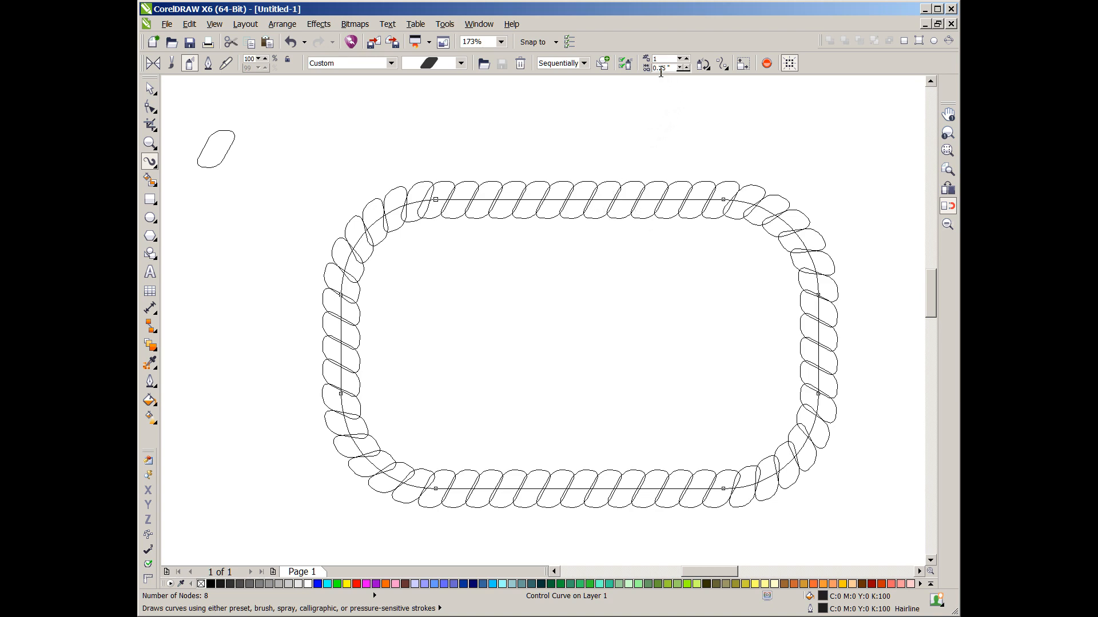
left_click(664, 71)
type("9")
key("Return")
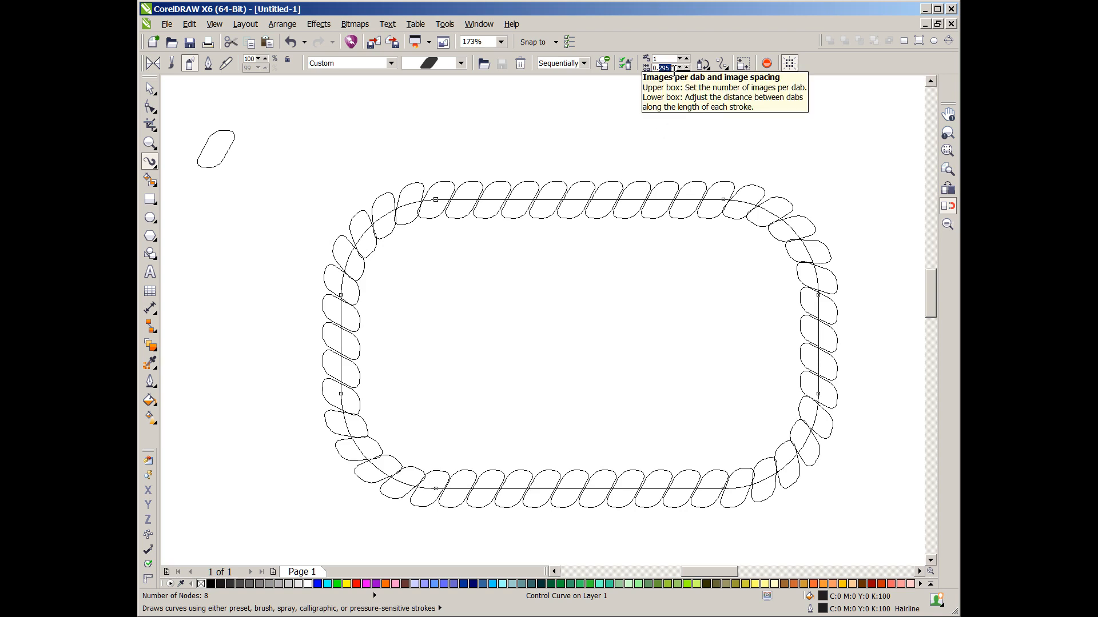
type("0.3")
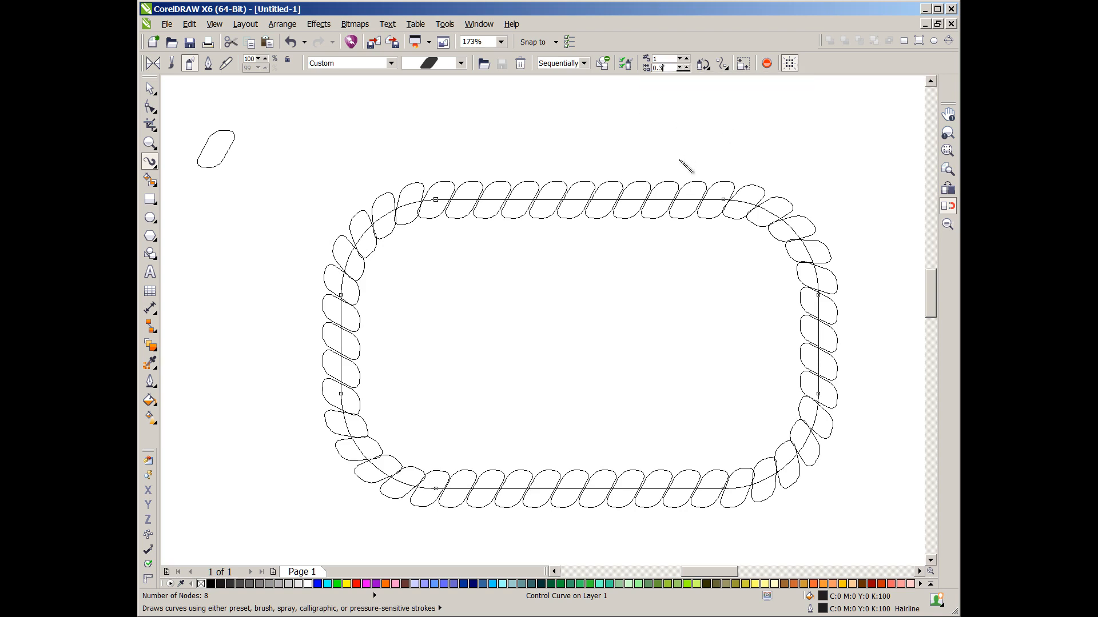
key("Return")
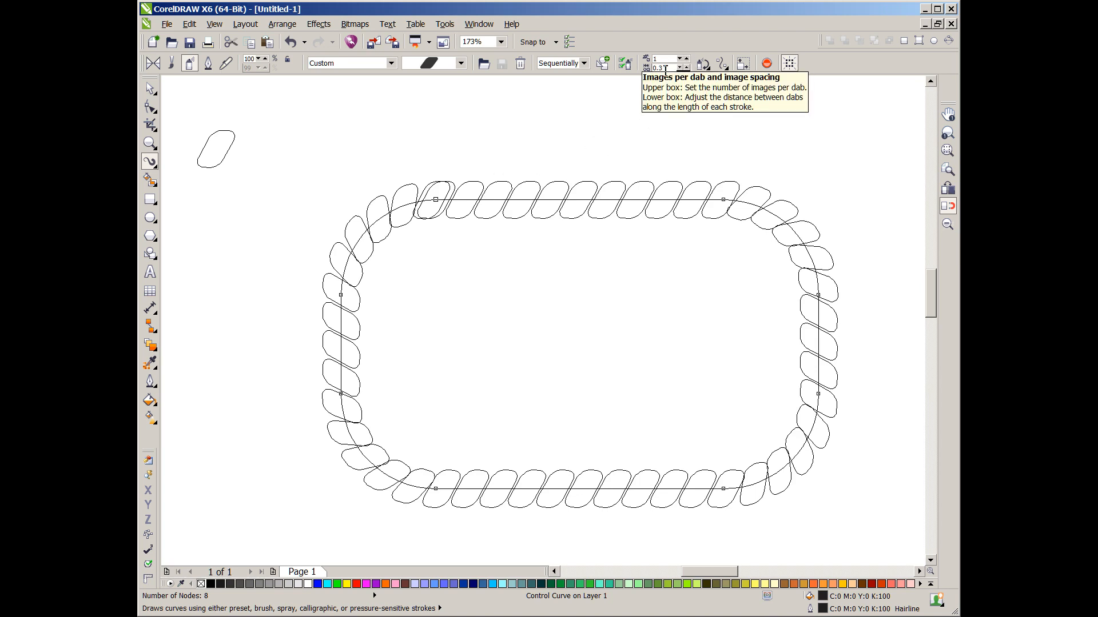
key("Return")
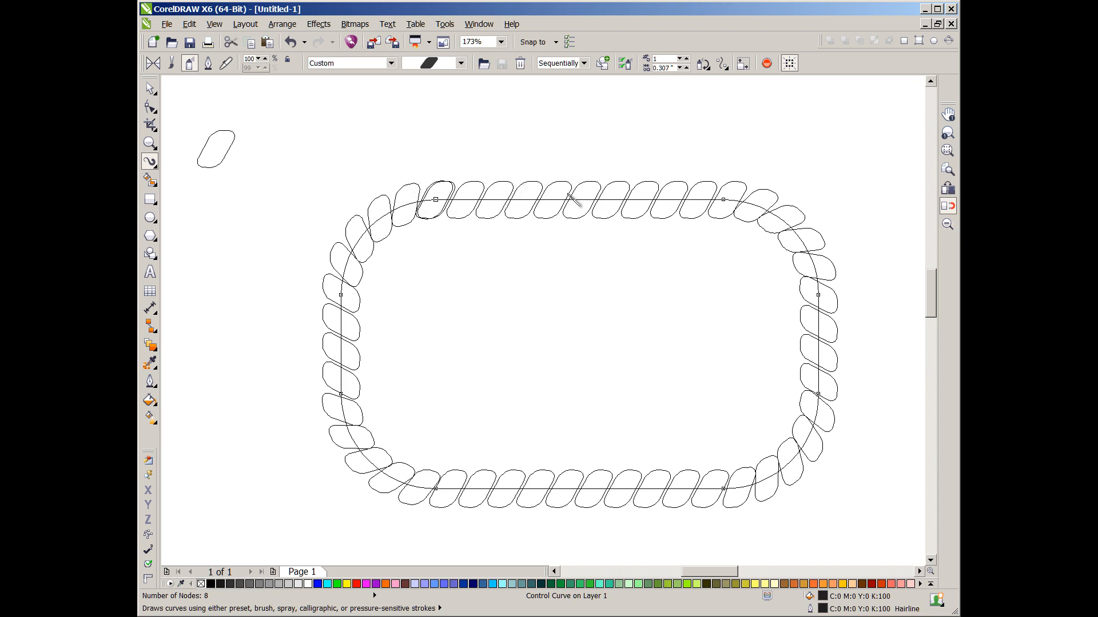
- Select the sprayed border with the Pick tool and ungroup it into separate shapes
left_click(149, 89)
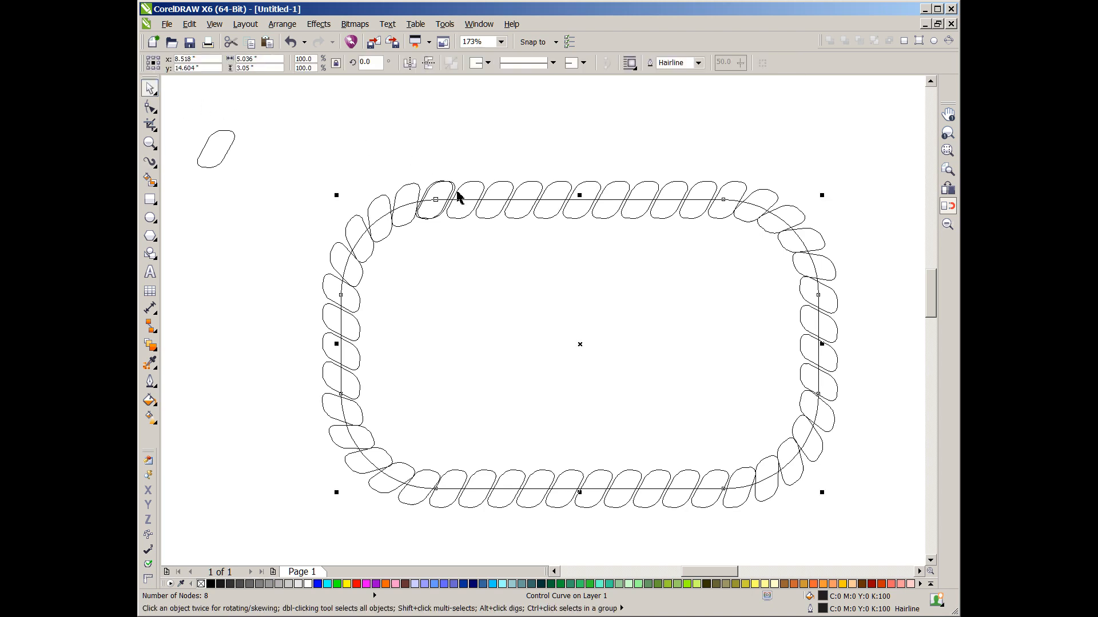
left_click(507, 188)
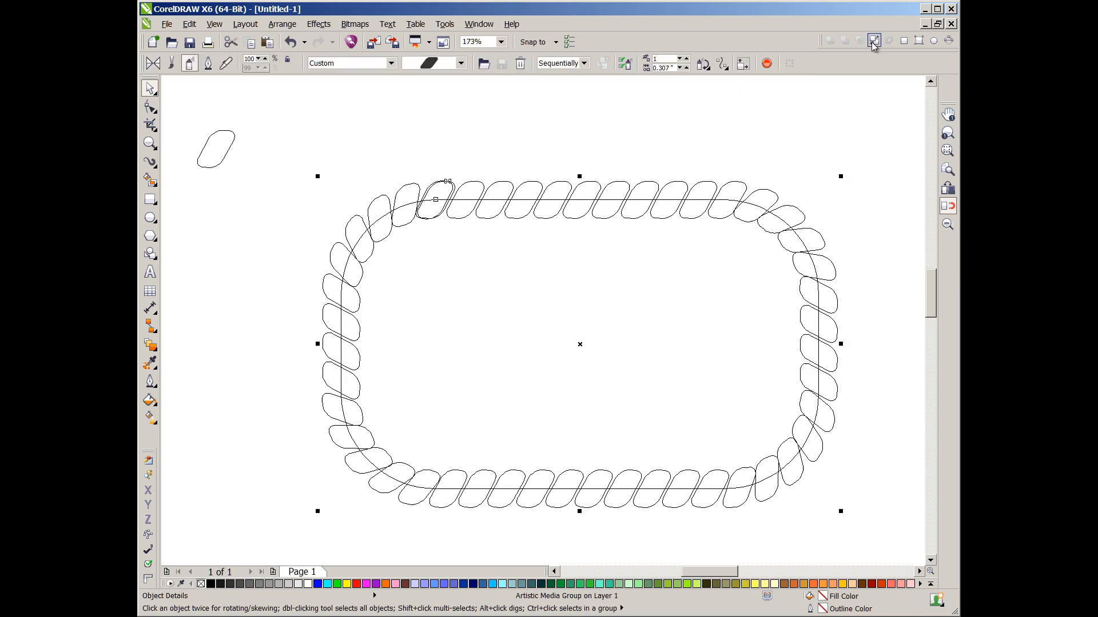
left_click(605, 298)
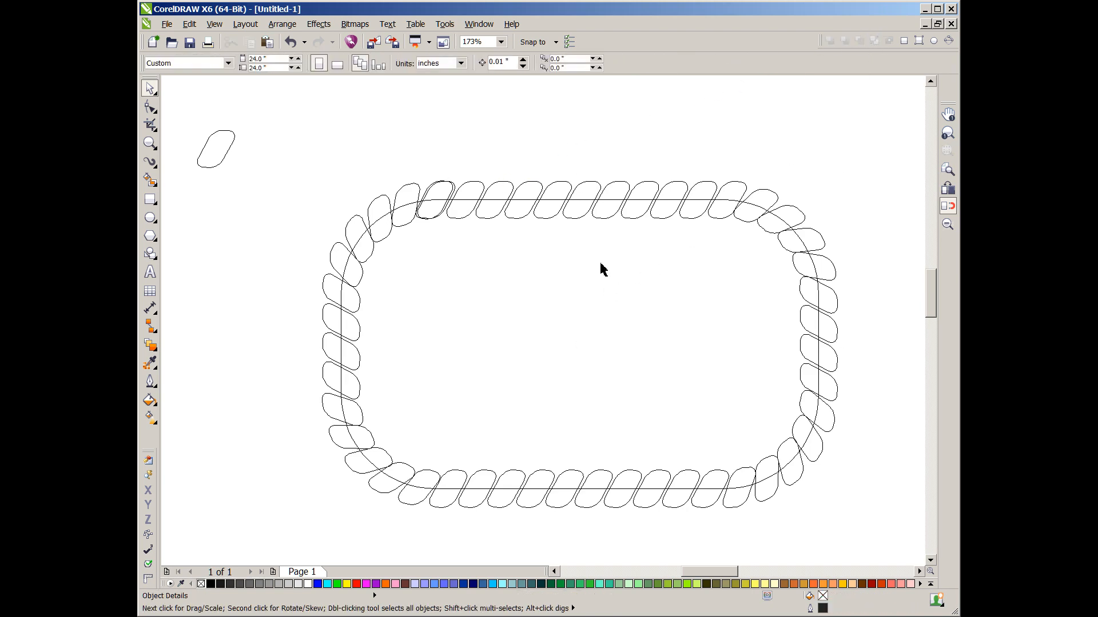
left_click(591, 216)
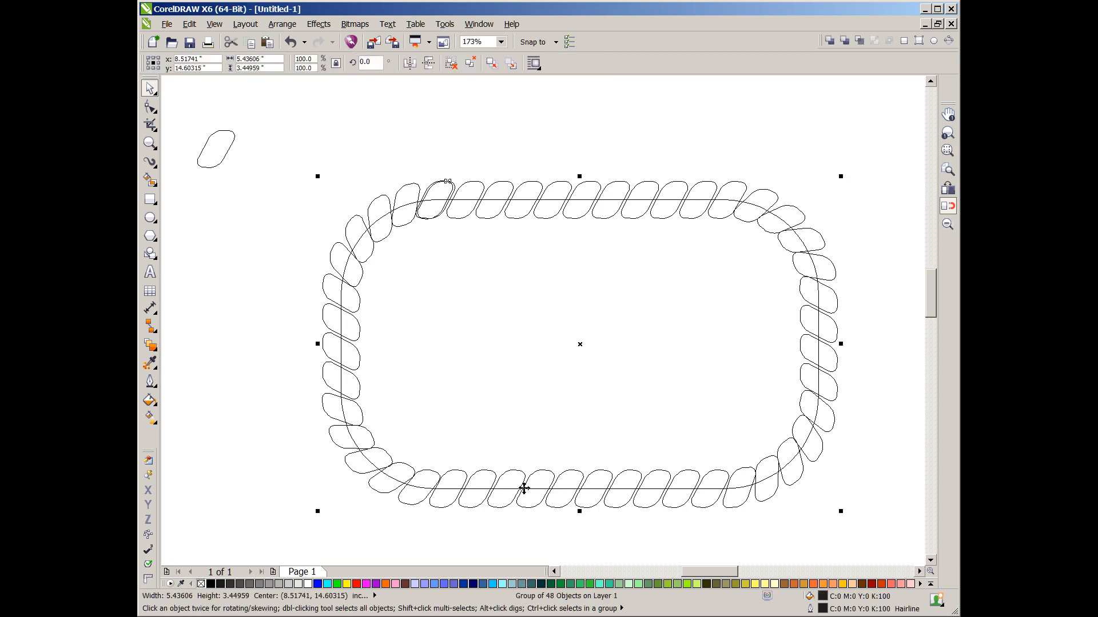
left_click(470, 63)
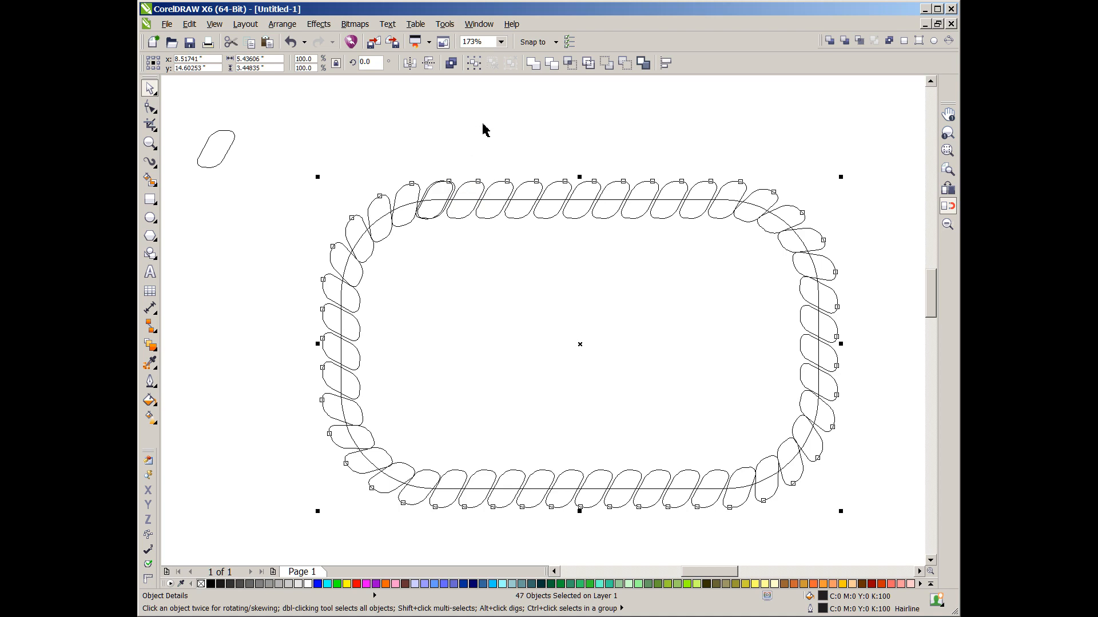
- Combine the separate shapes into a single curve and select the combined result
left_click(450, 63)
left_click_drag(383, 141, 491, 275)
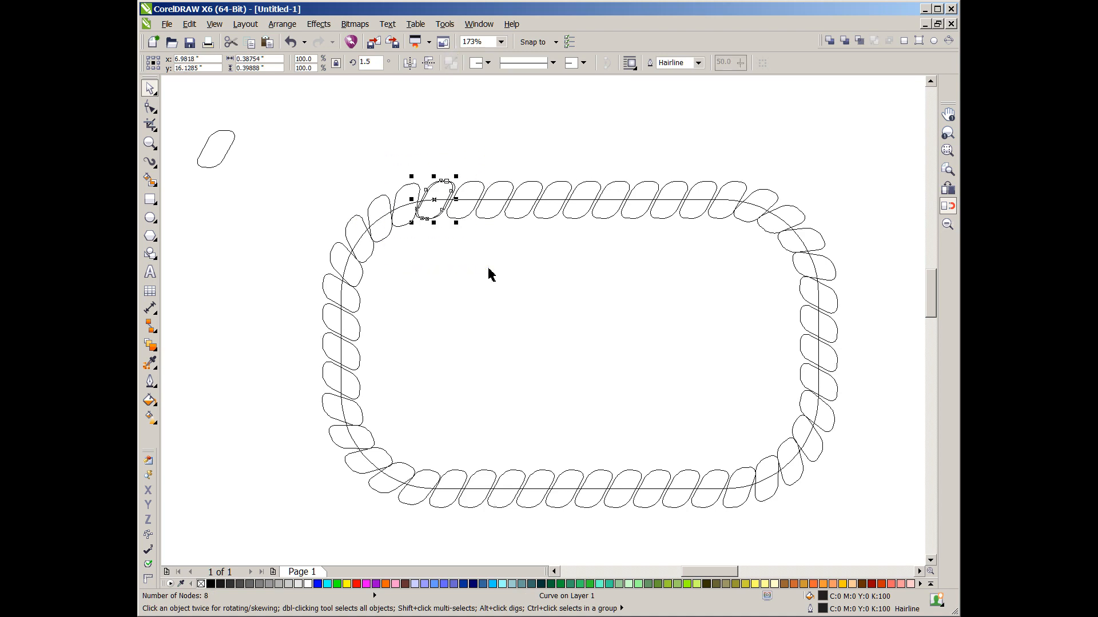
left_click(490, 273)
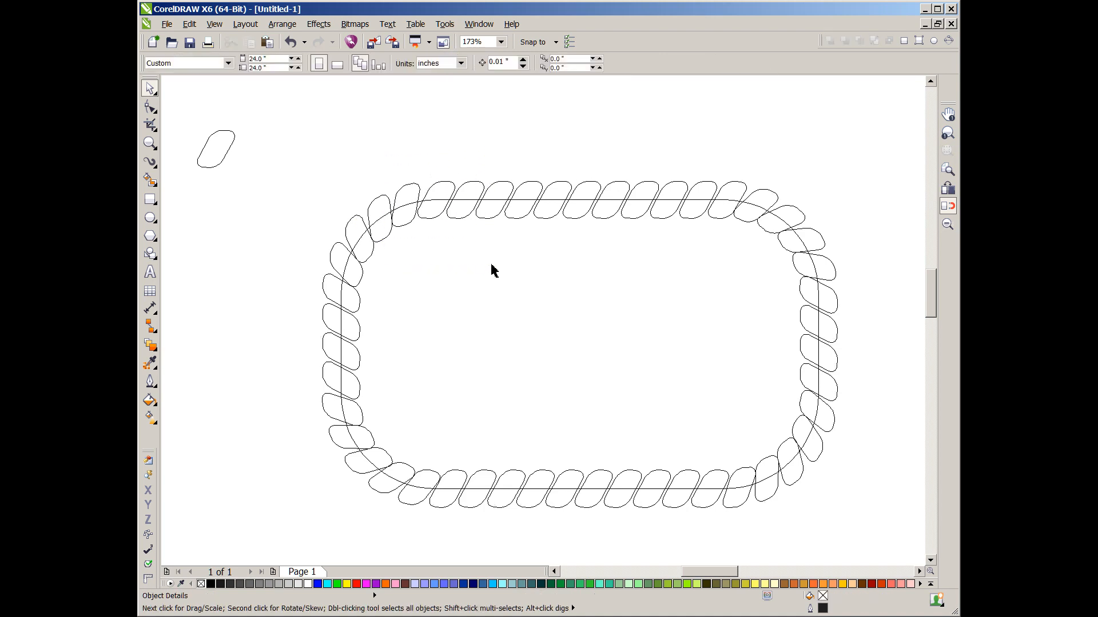
left_click(468, 189)
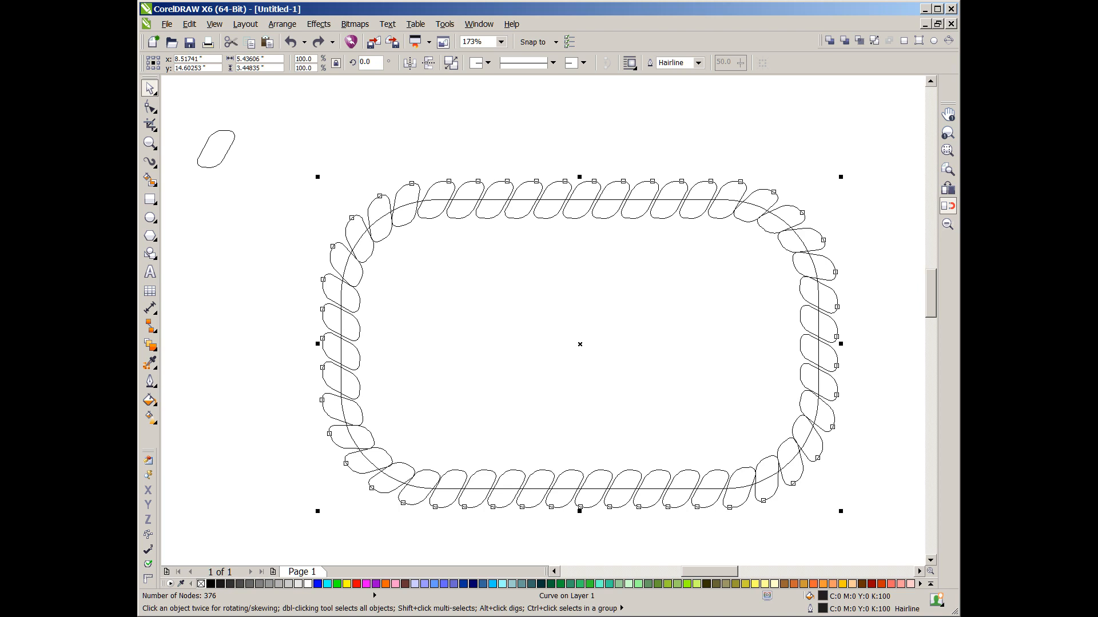
- Apply an inside contour of 0.03 inches to the combined rope curve
key("ctrl+shift+z")
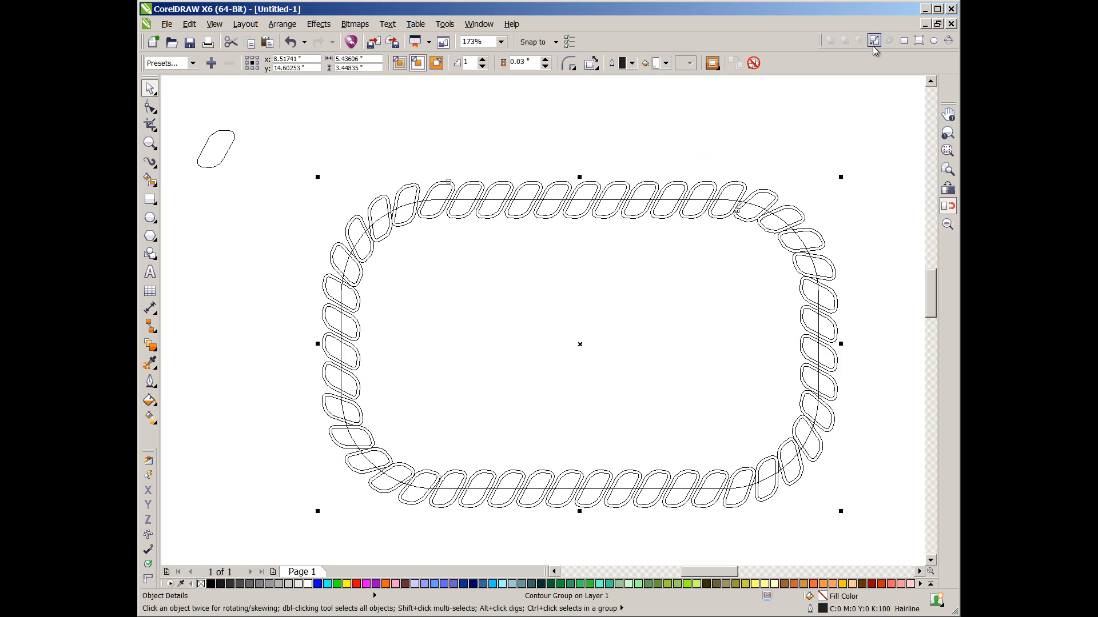
left_click(756, 157)
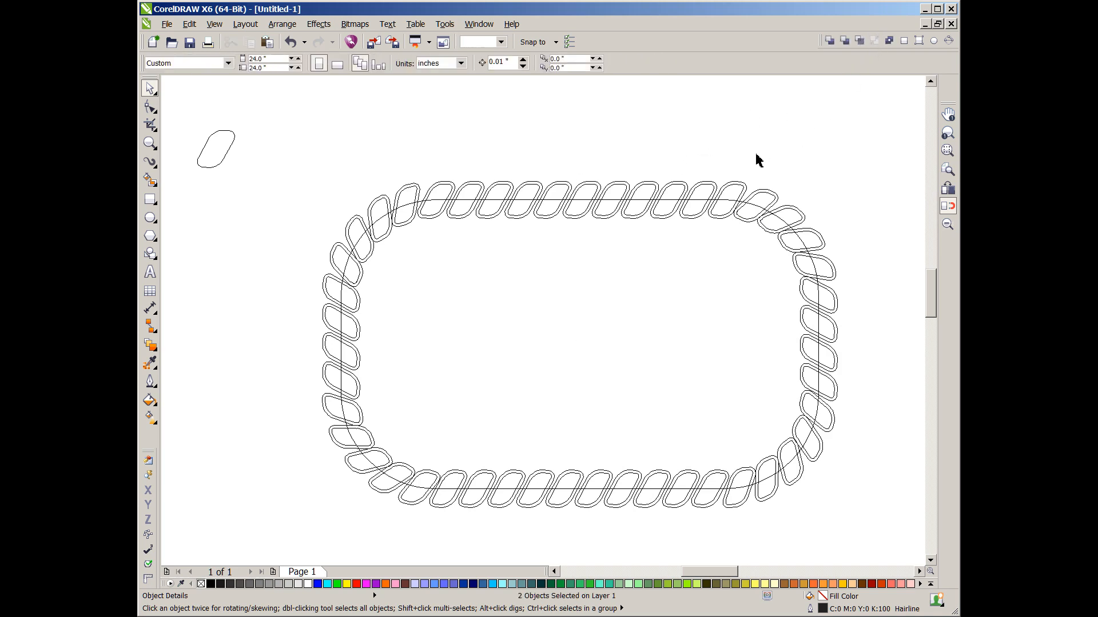
- Try adding a 0.12-inch outside contour around the rope curve and separating it
left_click(747, 191)
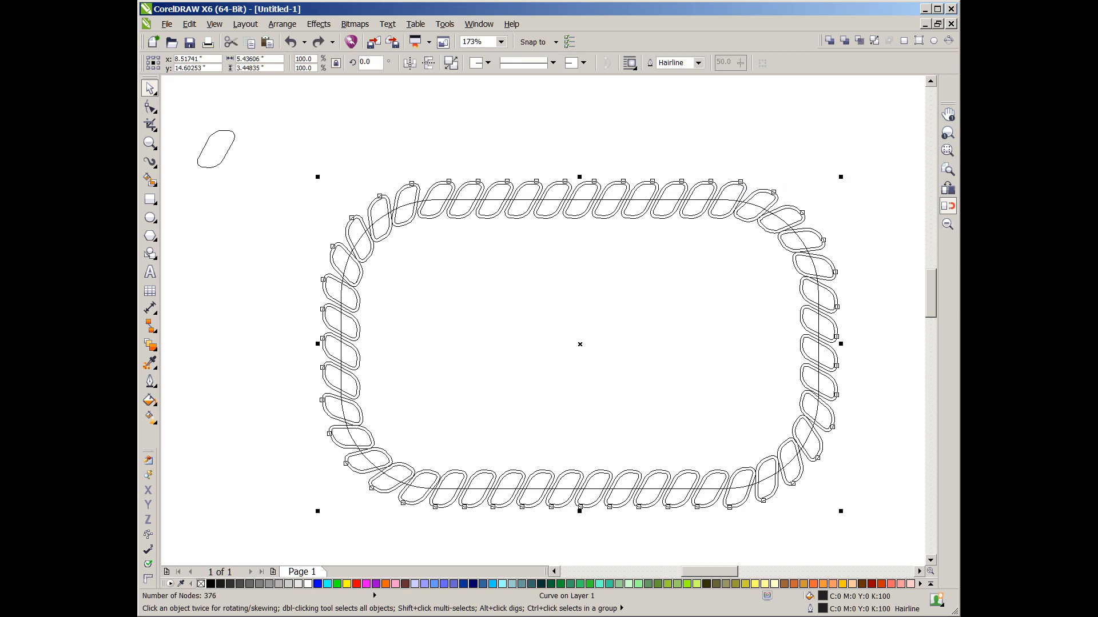
key("ctrl+shift+z")
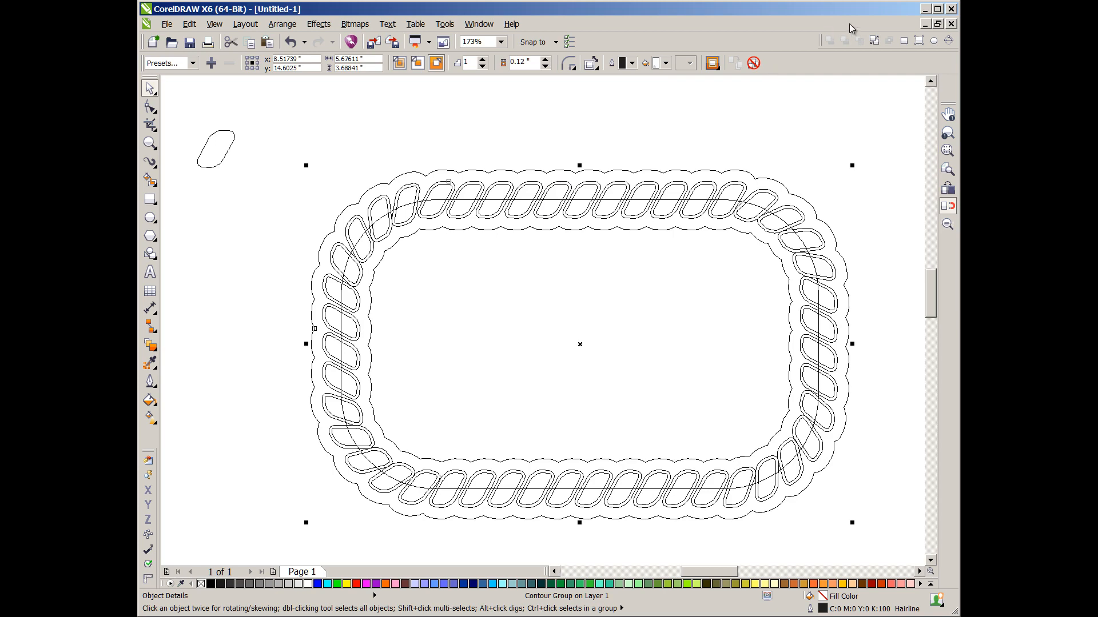
left_click(873, 41)
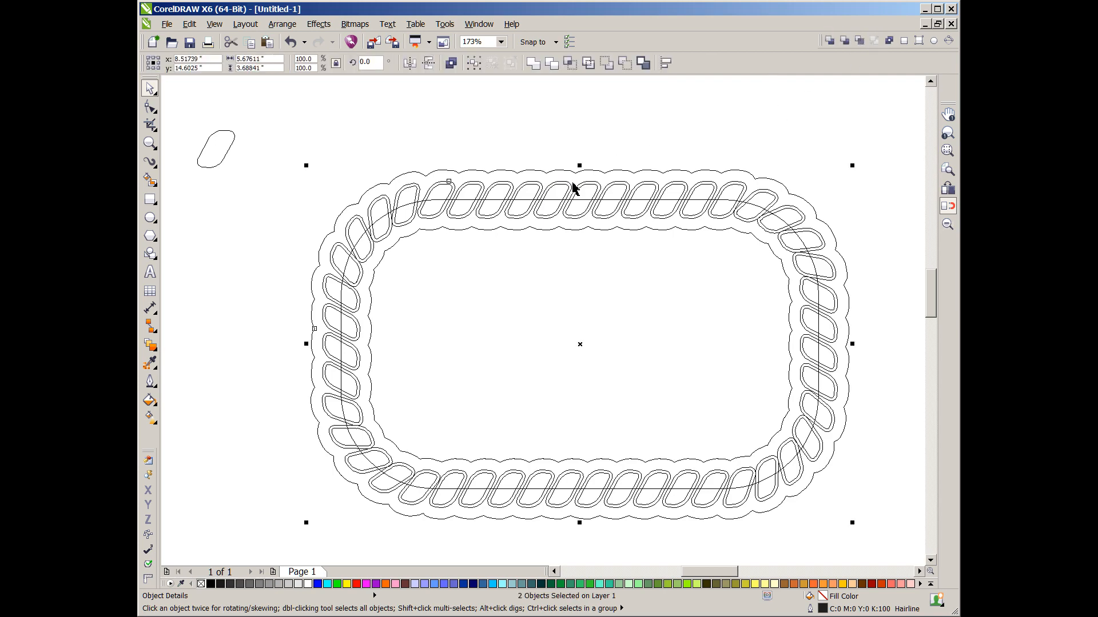
scroll(574, 187, "up", 3)
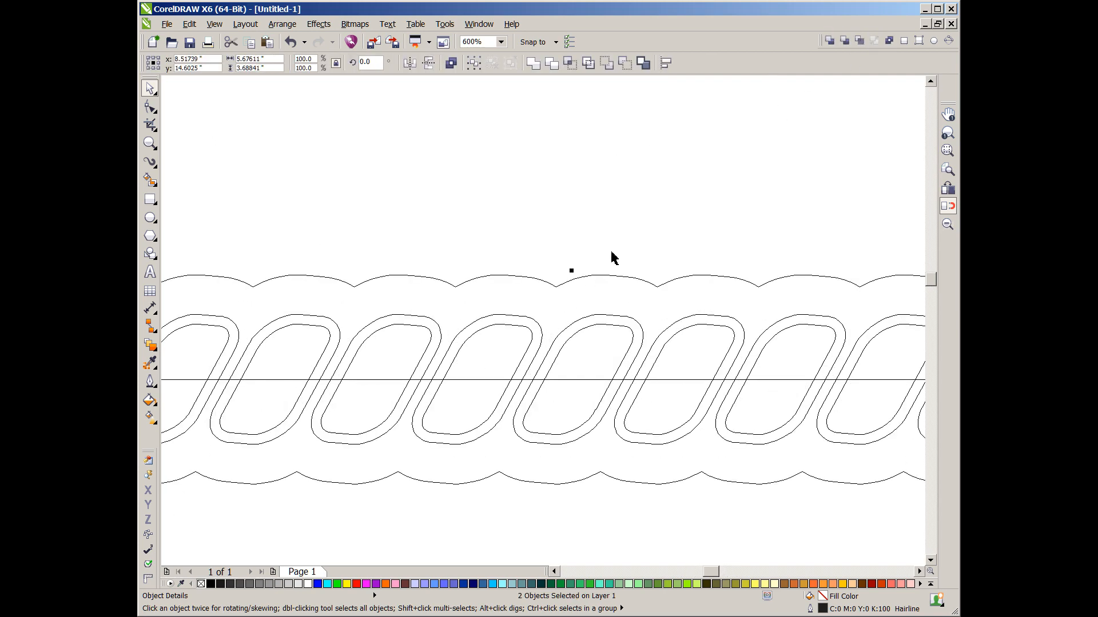
left_click(607, 276)
key("ctrl+z")
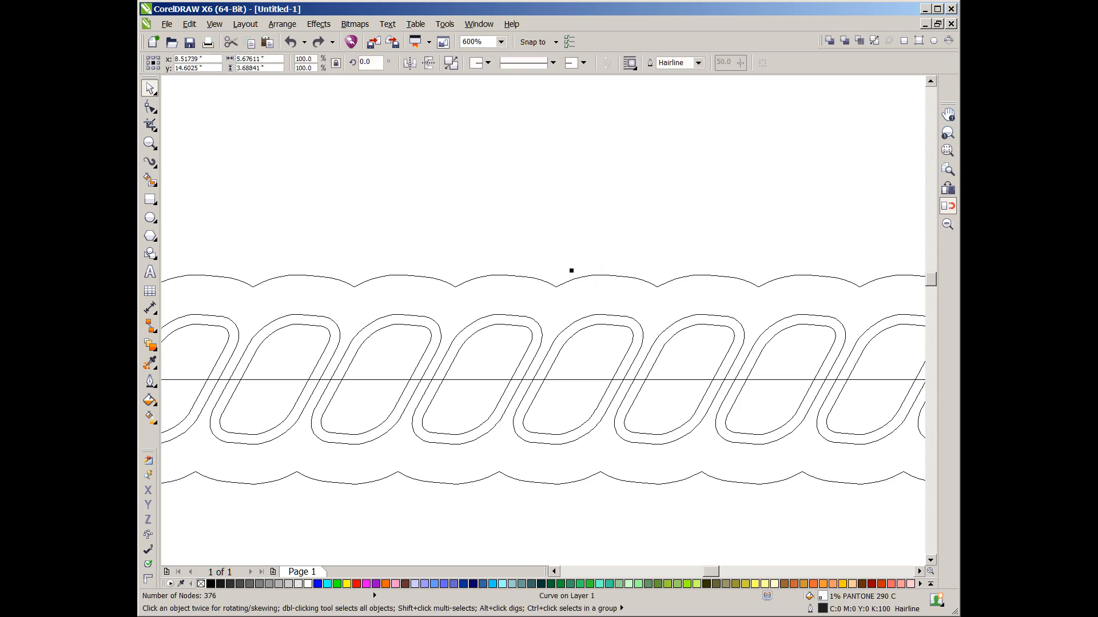
- Apply a 0.05-inch outside contour to the rope curve and break the contour group apart
key("ctrl+shift+z")
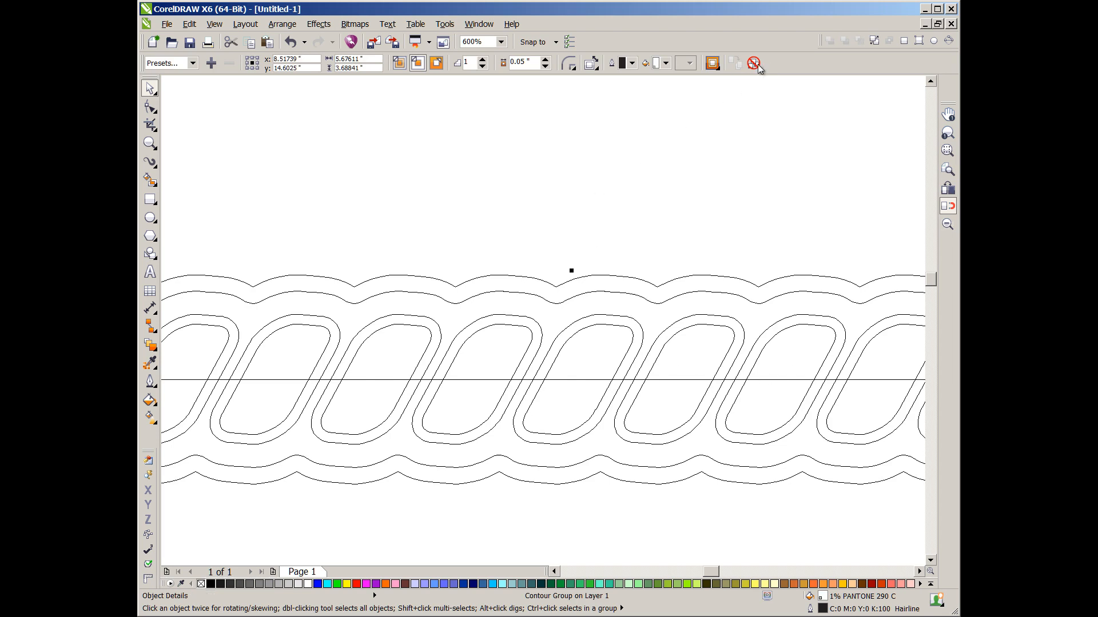
left_click(871, 41)
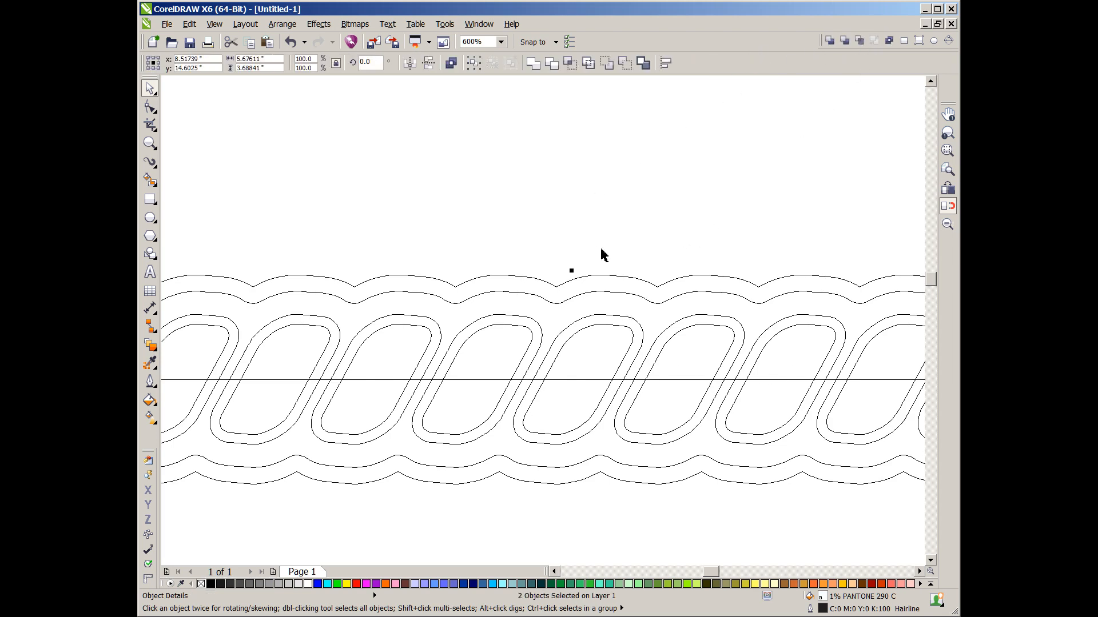
left_click(601, 266)
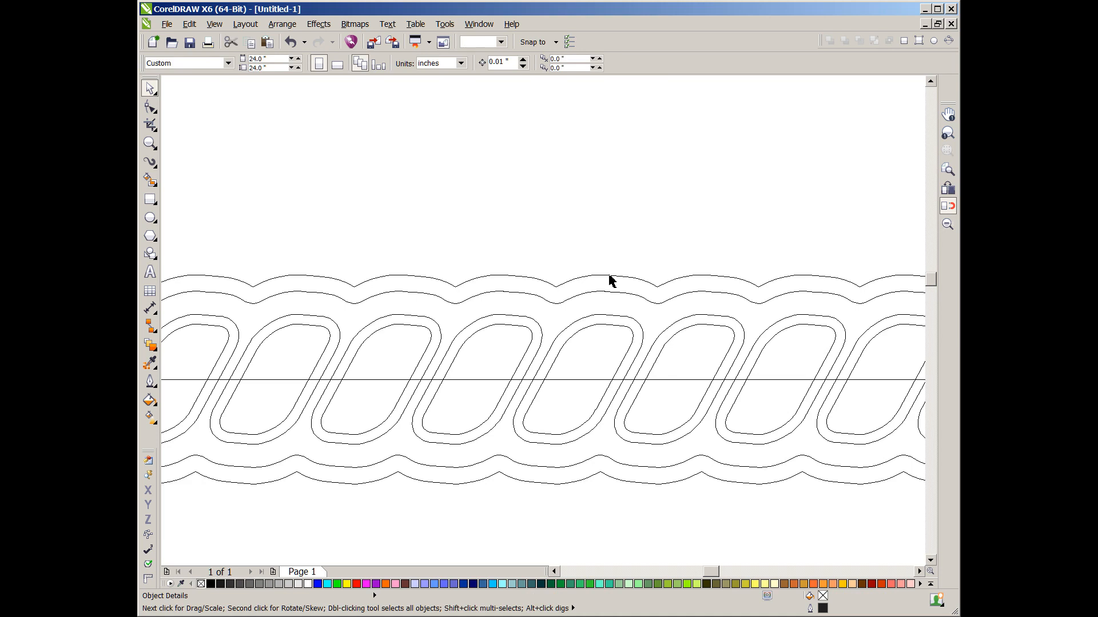
- Delete the outermost contour line and the original combined rope curve
left_click(611, 277)
key("Delete")
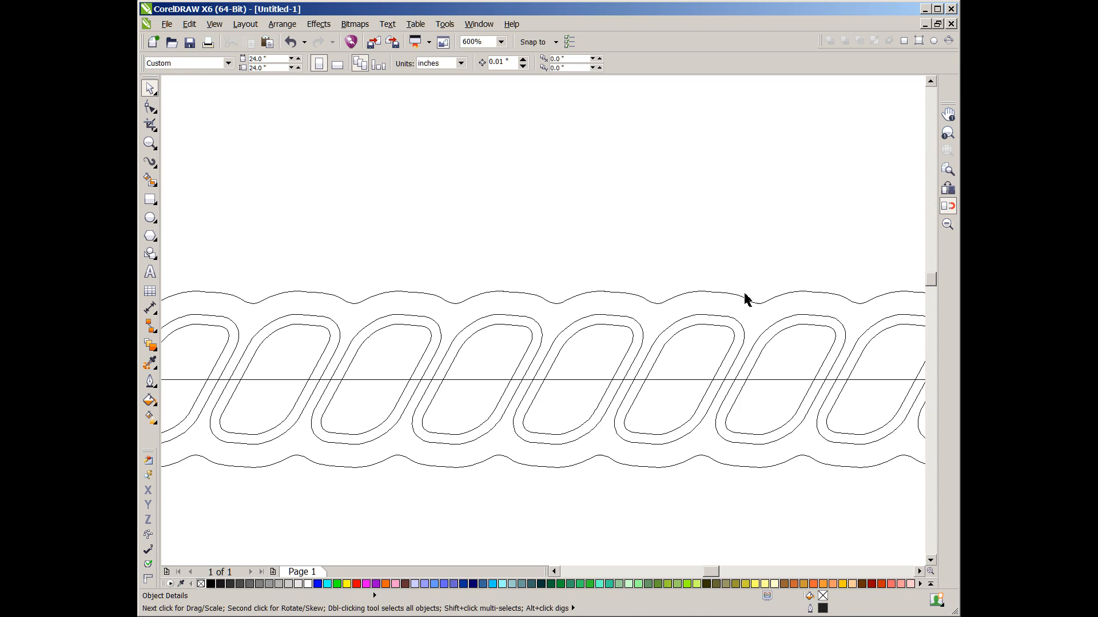
left_click(688, 320)
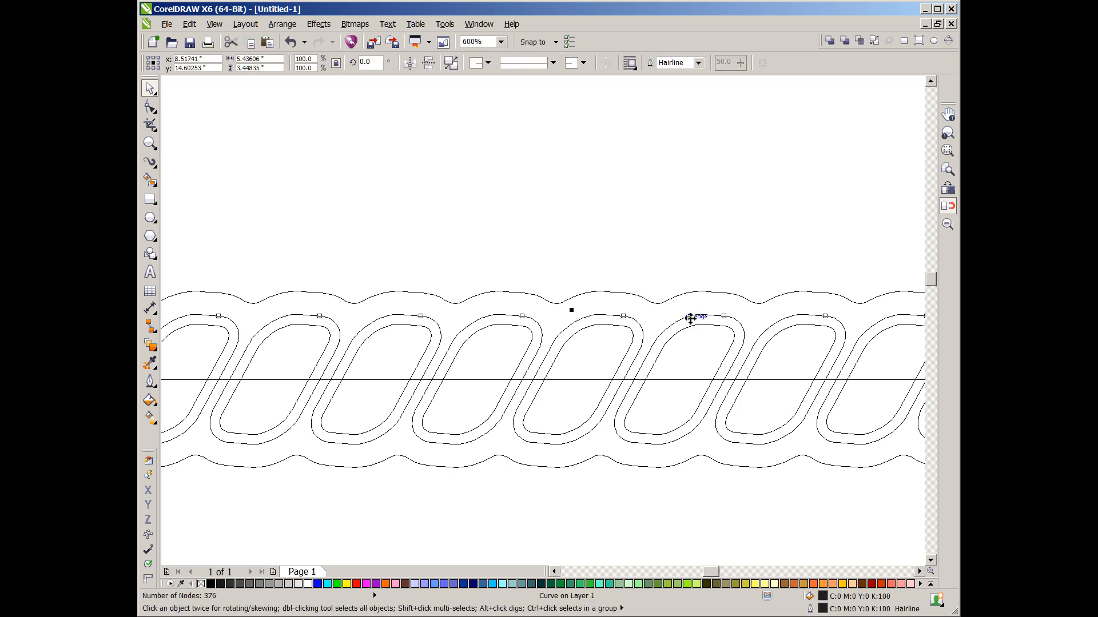
key("Delete")
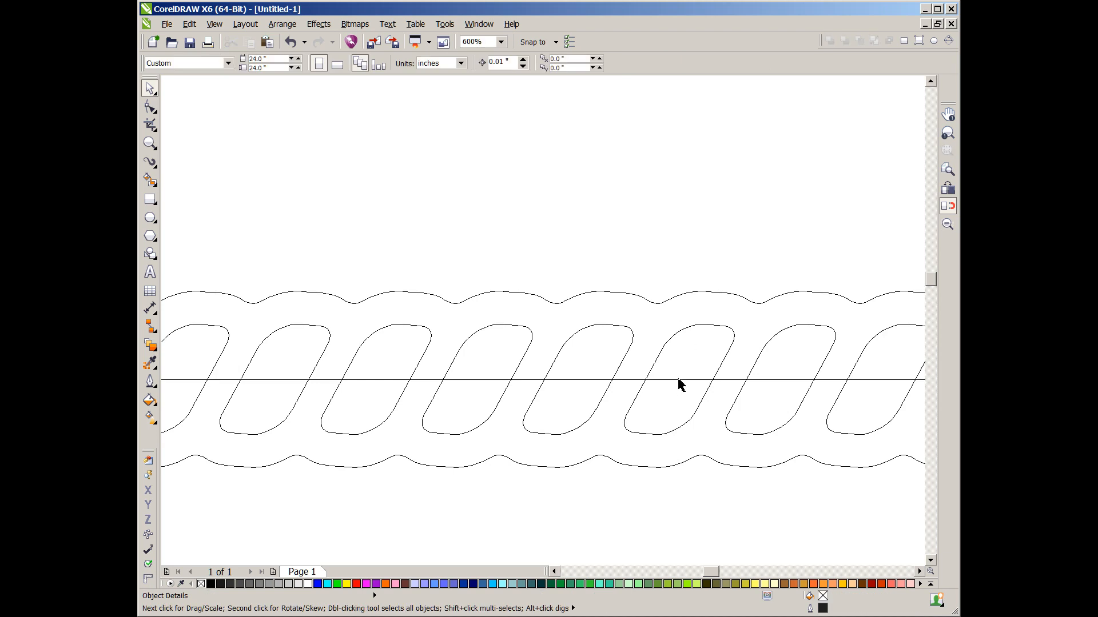
- Delete the rounded rectangle path running through the middle of the rope
left_click(678, 380)
key("Delete")
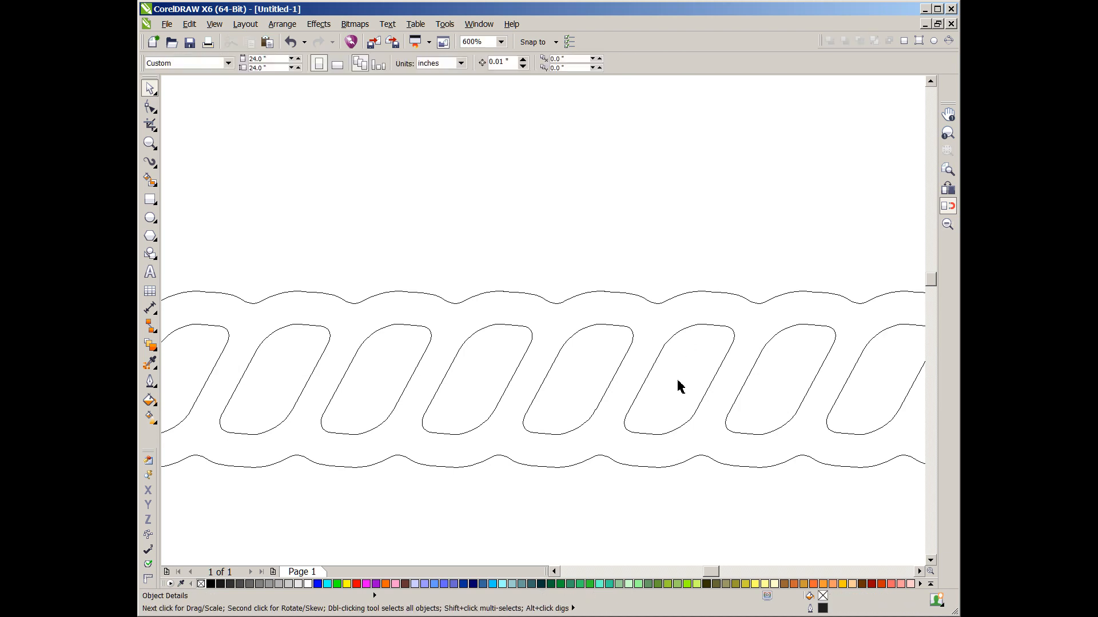
key("F4")
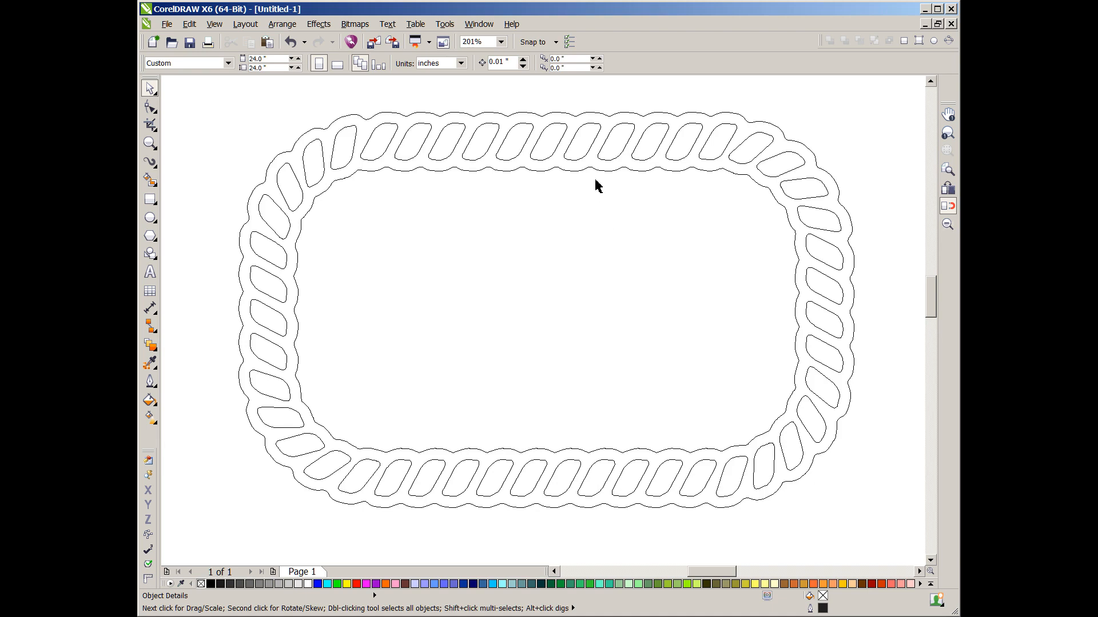
- Combine the outer contour outline with the inner link shapes and give the result a black fill and outline
left_click(586, 172)
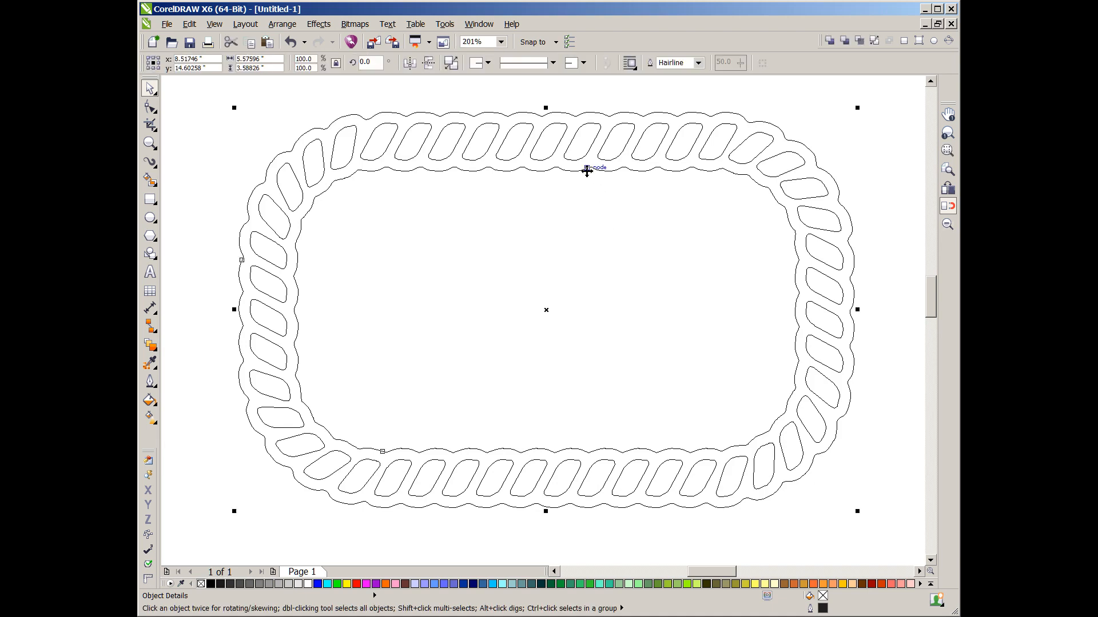
left_click(593, 143, "shift")
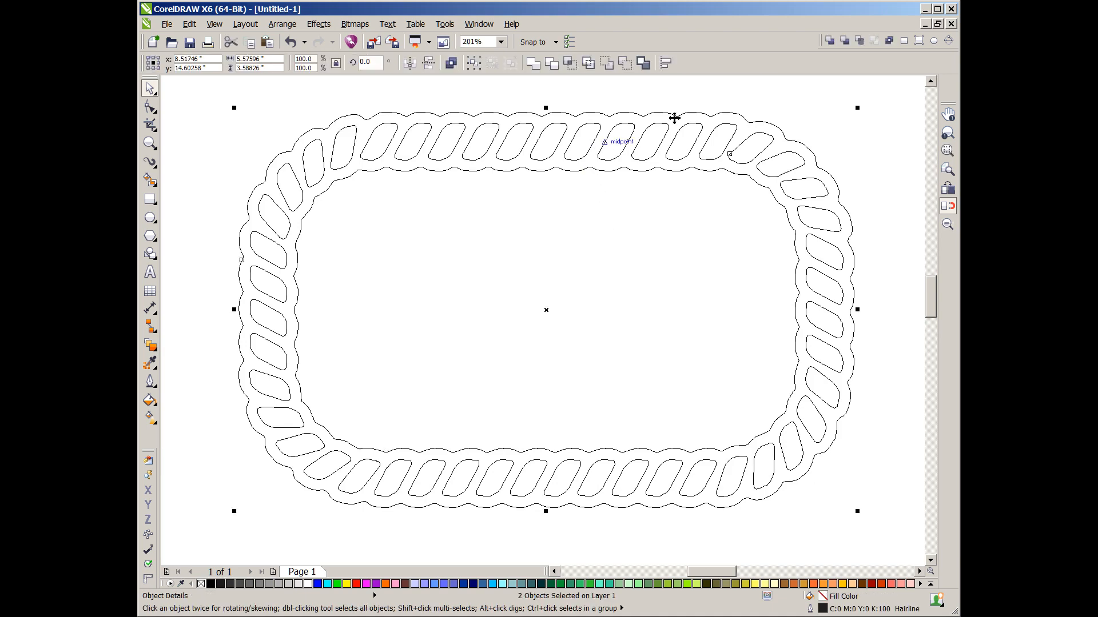
left_click(887, 43)
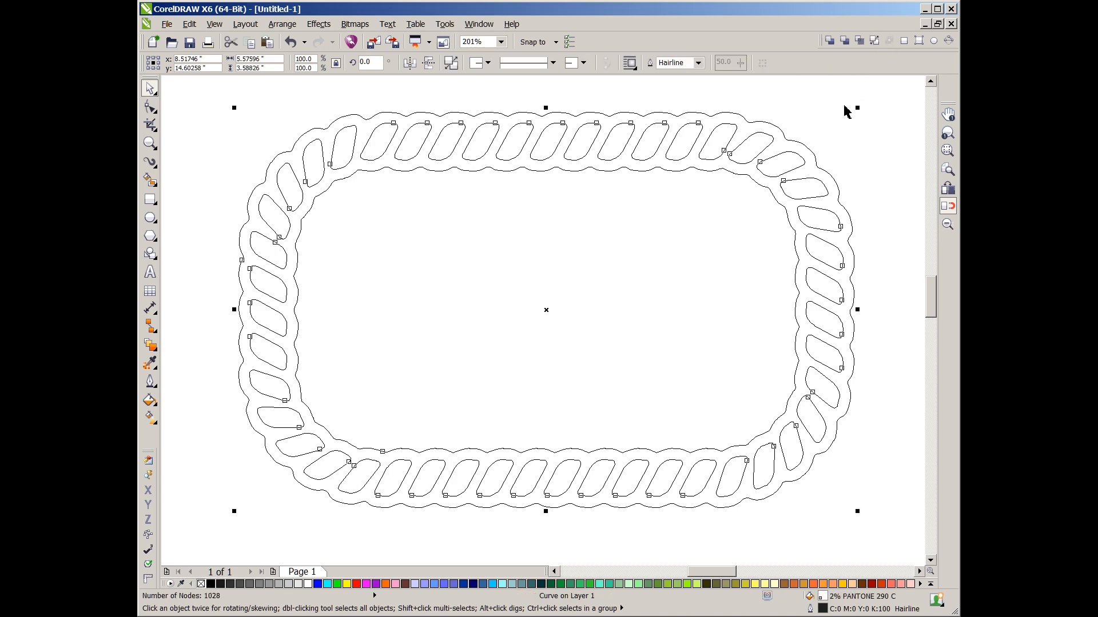
left_click(210, 584)
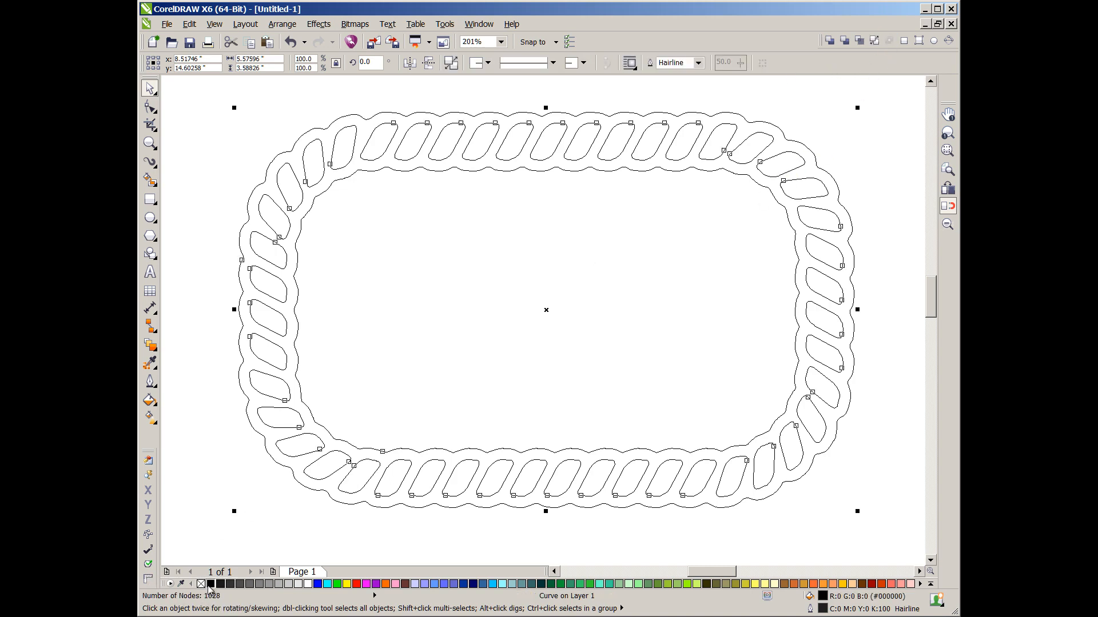
right_click(210, 585)
- Preview the filled rope in Normal view, then return to Wireframe view
left_click(215, 24)
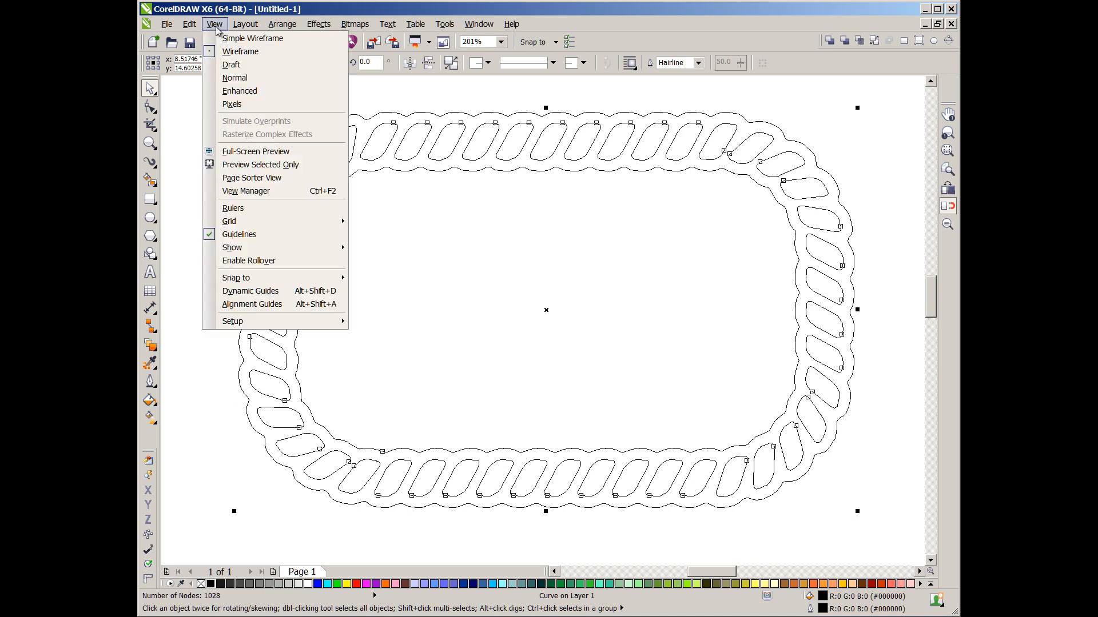
left_click(227, 74)
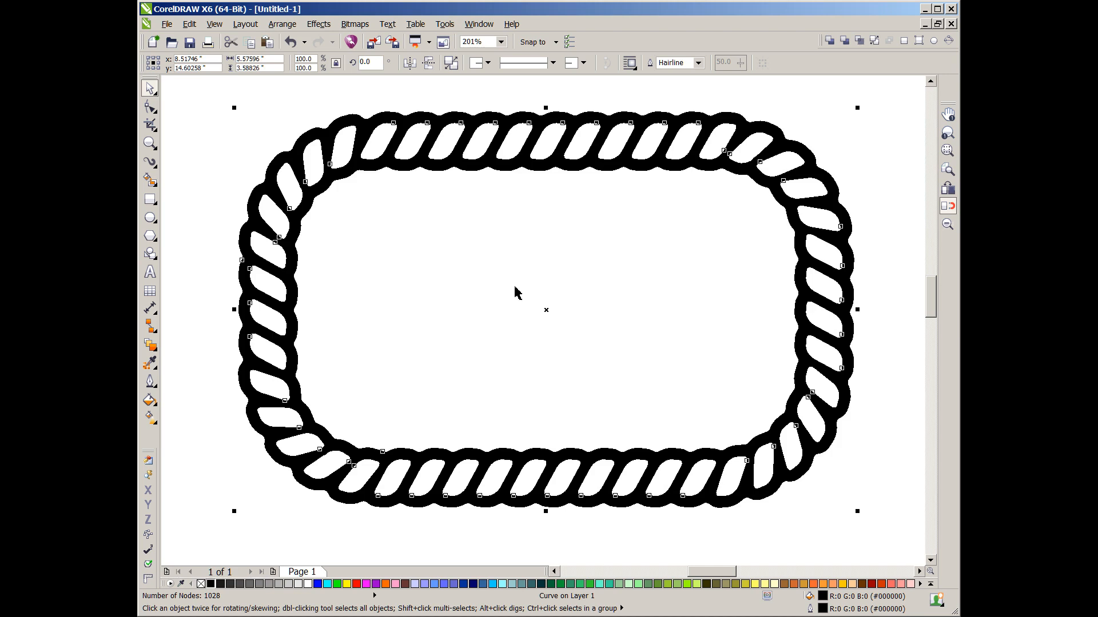
key("Escape")
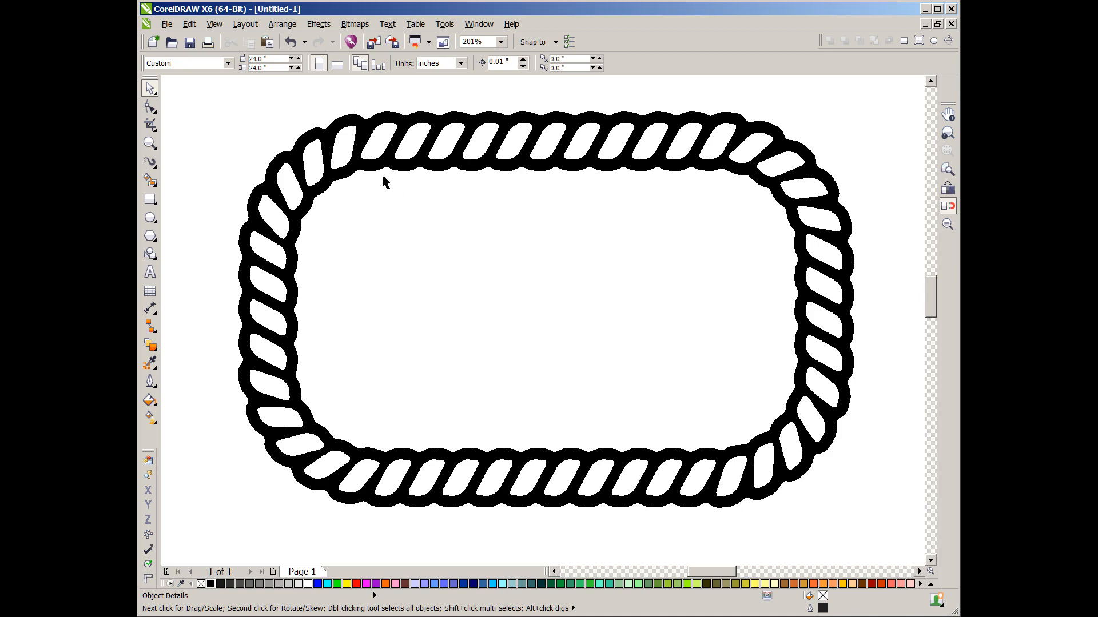
left_click(217, 24)
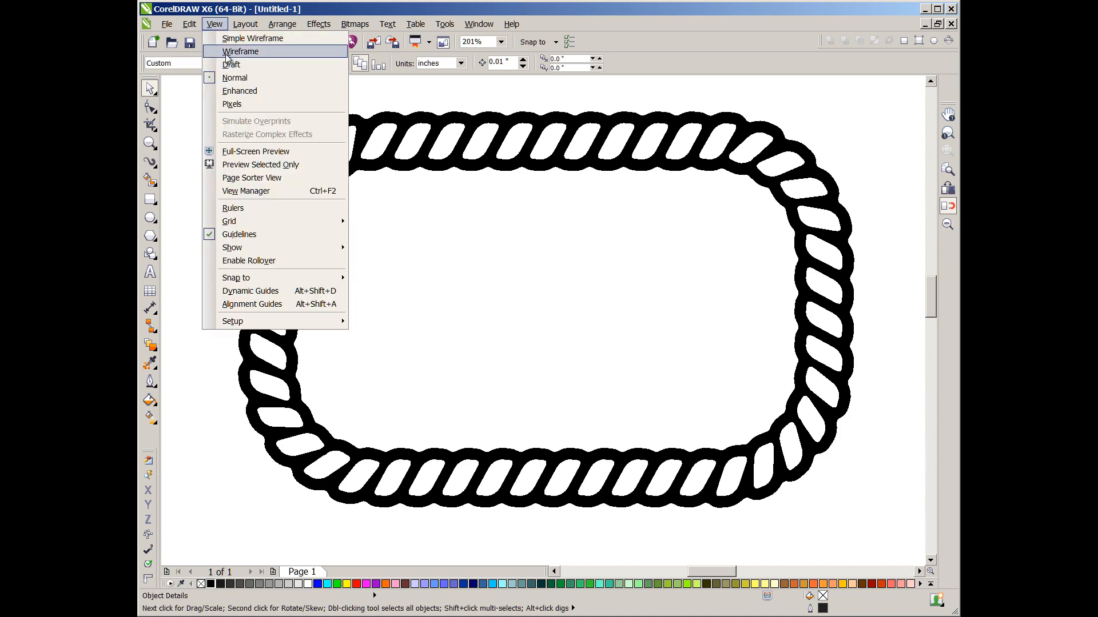
left_click(226, 51)
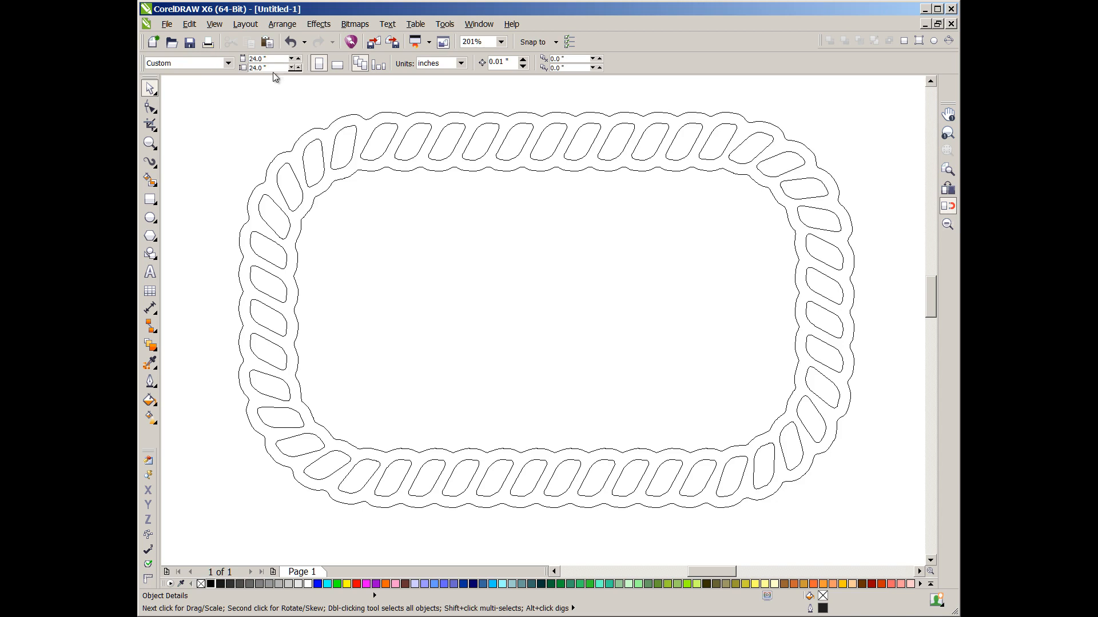
- Break the combined rope curve apart into separate shapes
left_click(395, 137)
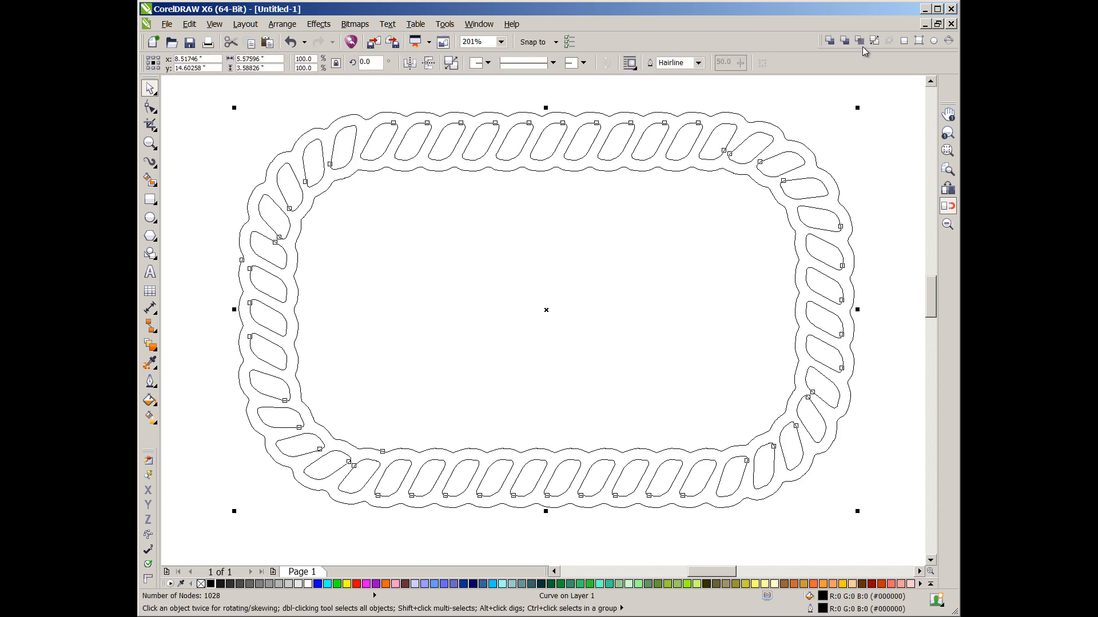
left_click(876, 40)
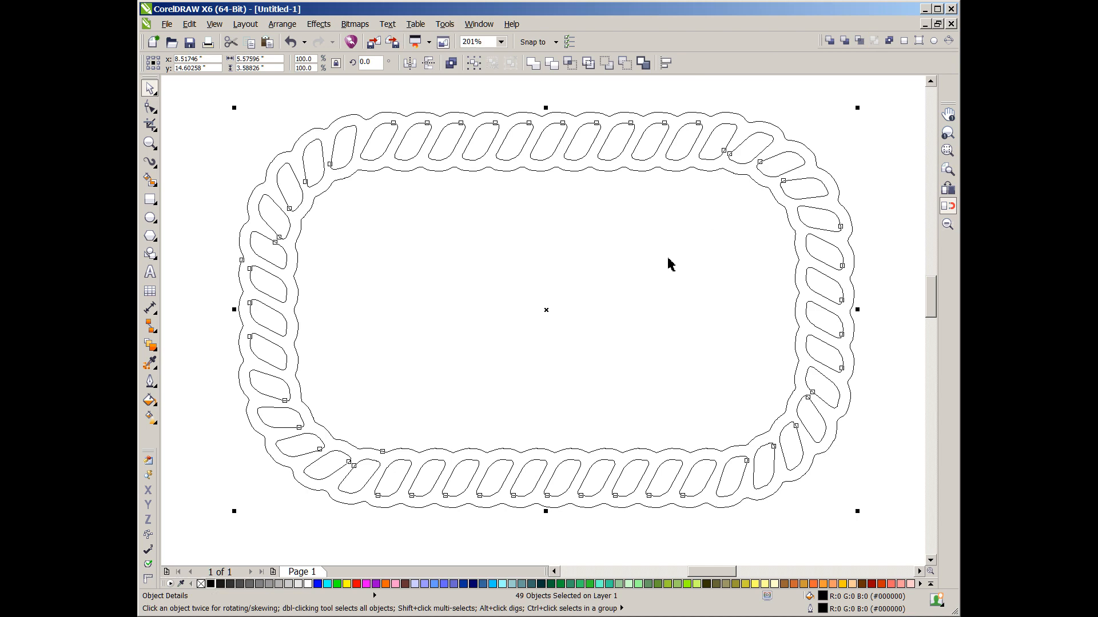
left_click(696, 233)
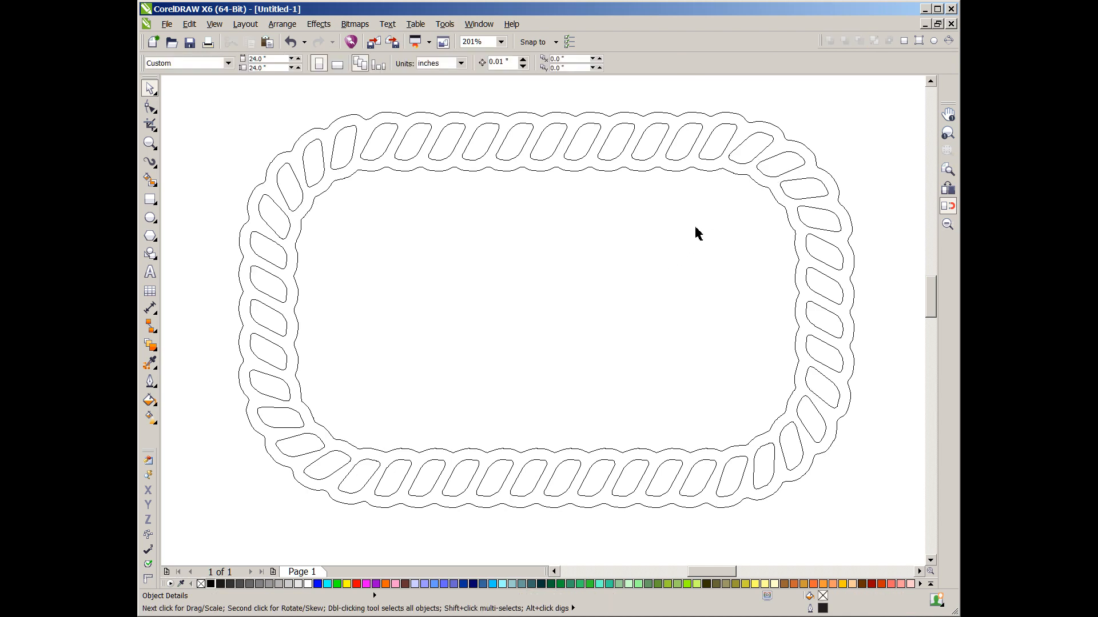
- Add a perspective effect to one link shape at the upper right corner of the rope
left_click(783, 173)
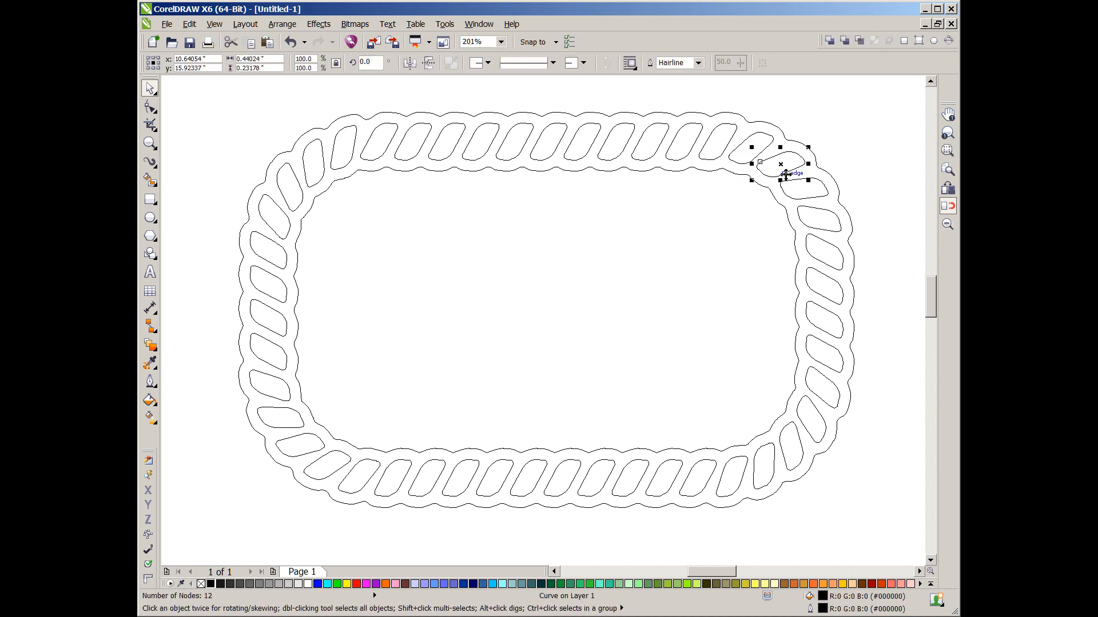
left_click(319, 24)
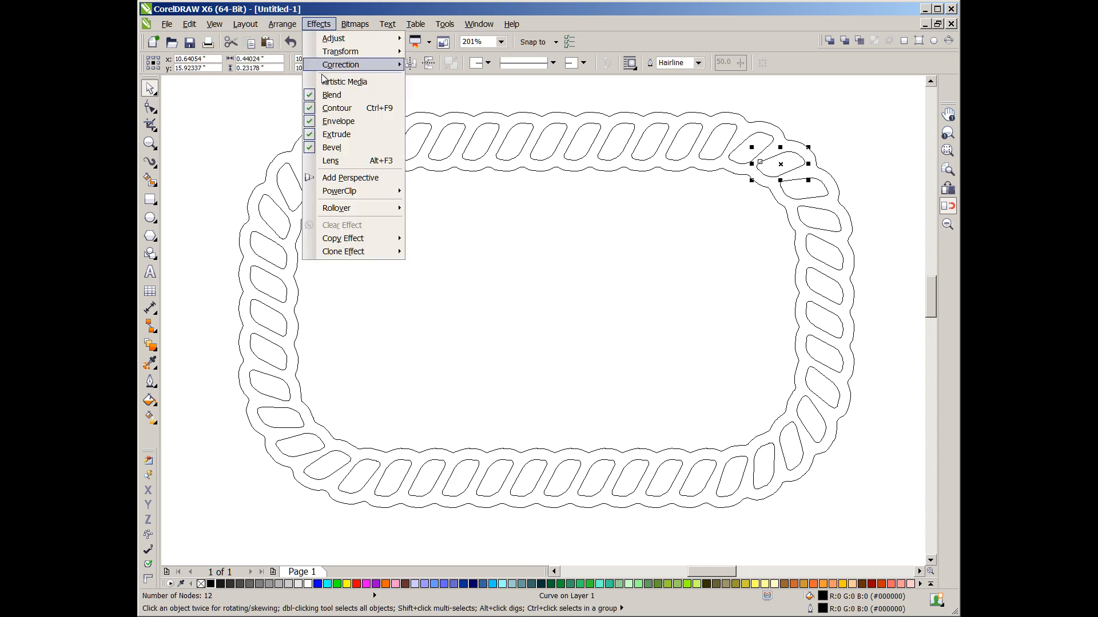
left_click(346, 178)
left_click_drag(755, 153, 764, 166)
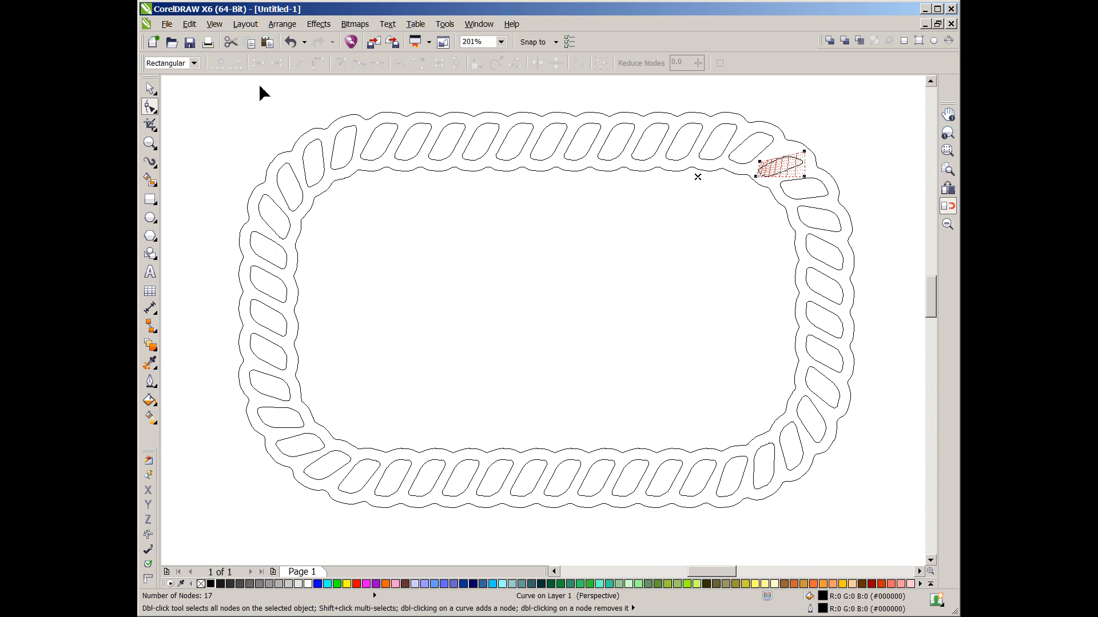
- Drag the perspective corner nodes so the link leans with the corner curve, then deselect it
left_click(290, 46)
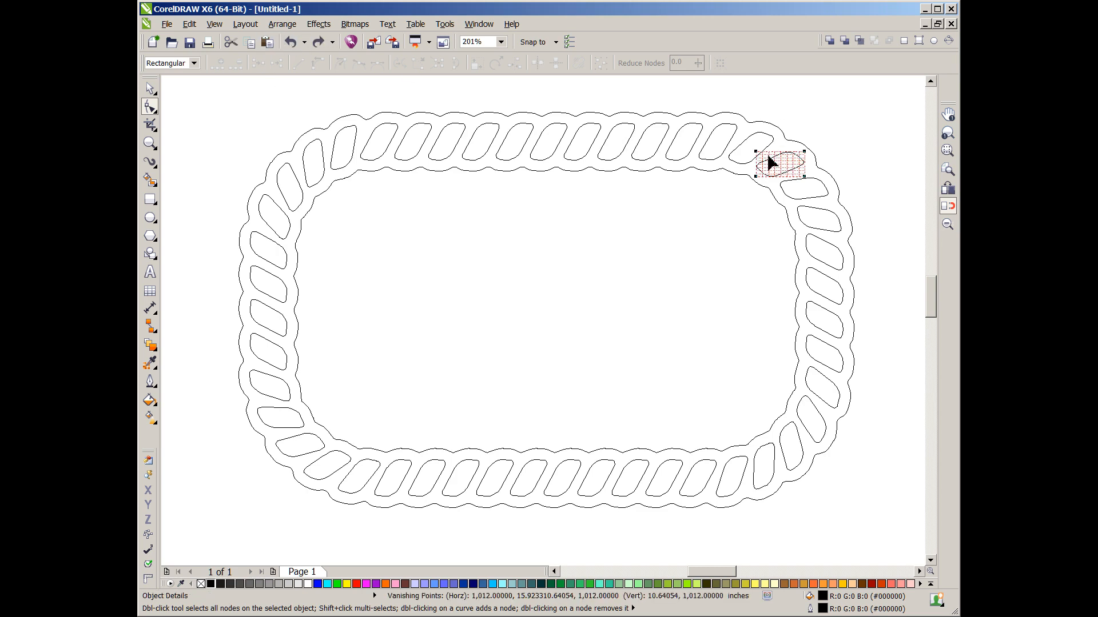
scroll(766, 162, "up", 2)
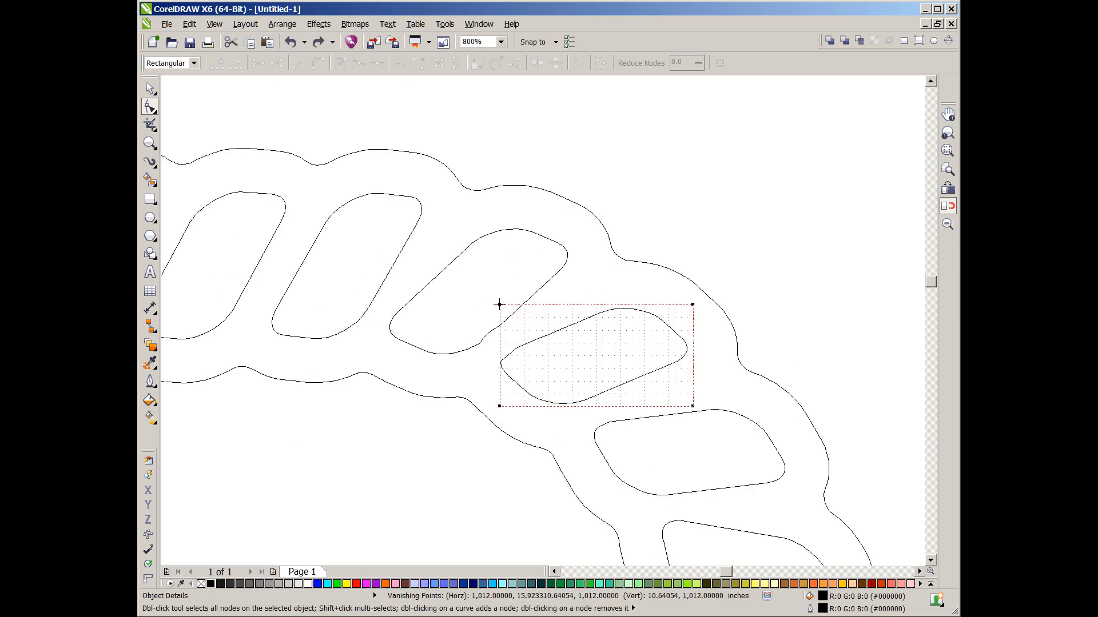
left_click_drag(499, 306, 521, 316)
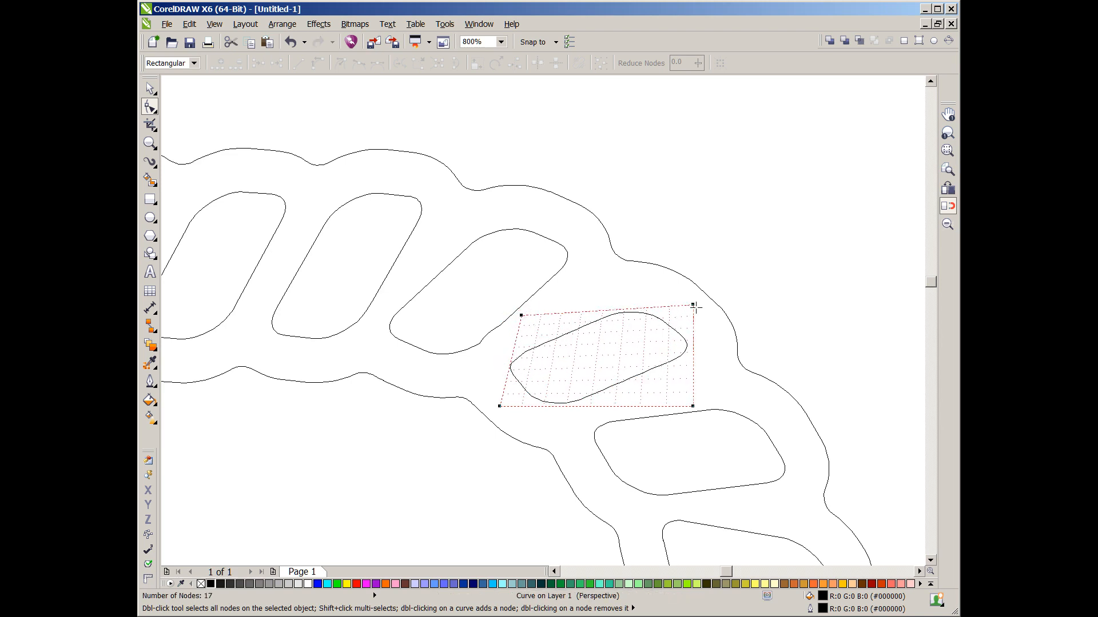
left_click_drag(693, 308, 669, 290)
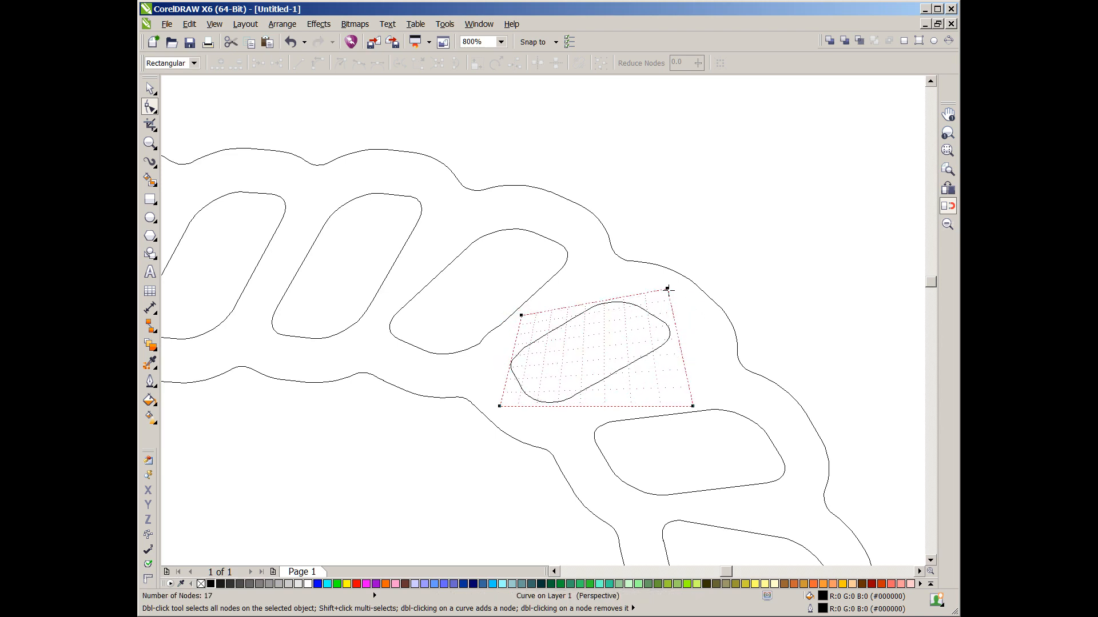
left_click_drag(693, 407, 812, 485)
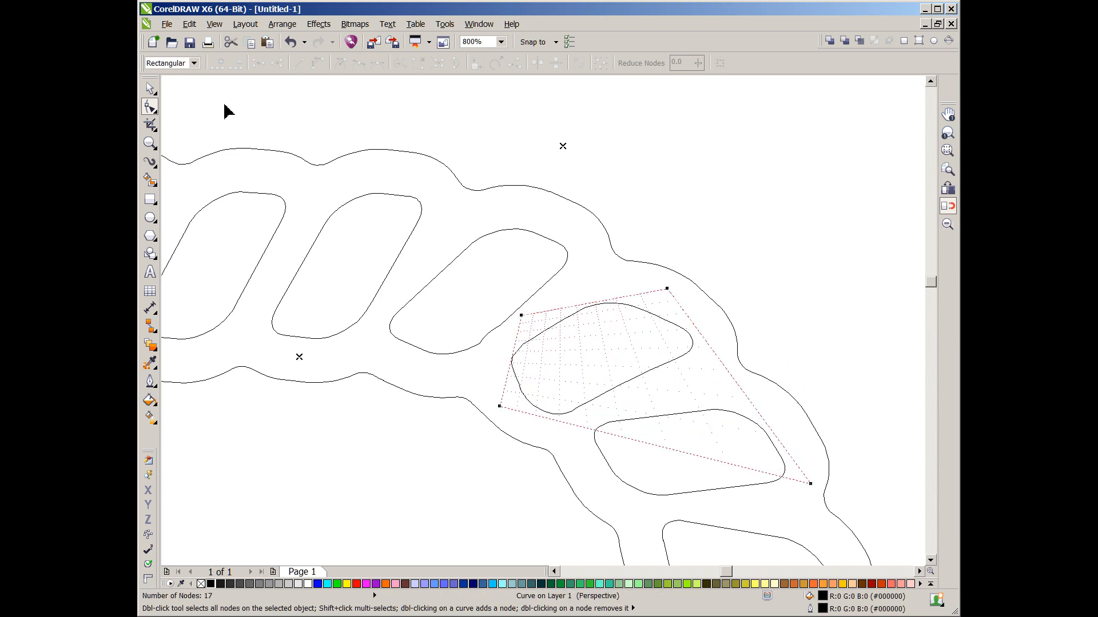
left_click(150, 88)
left_click(757, 171)
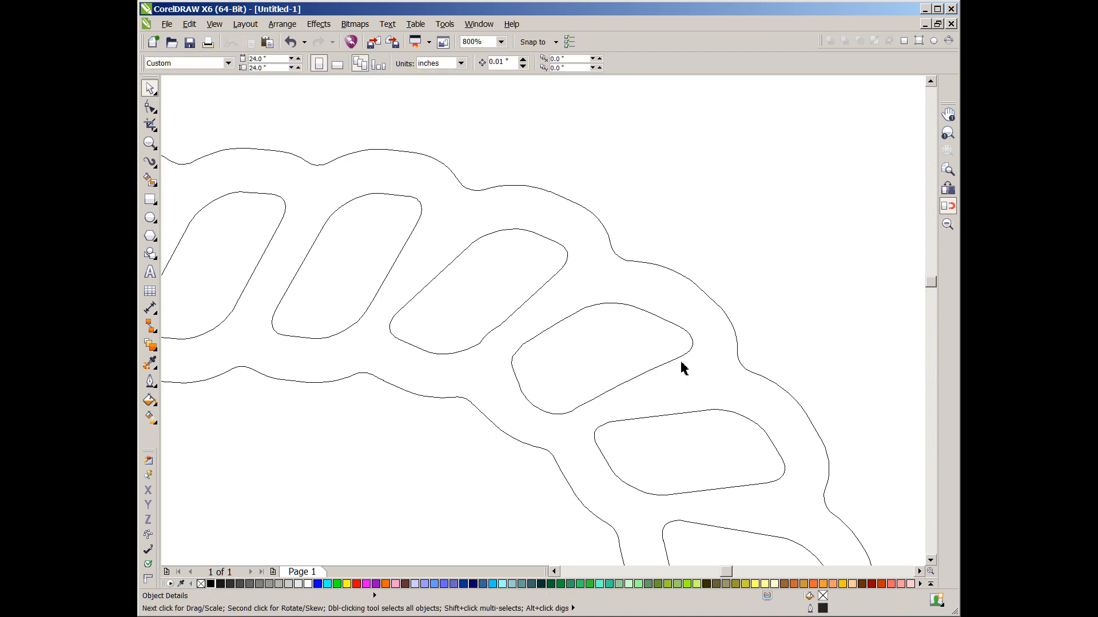
scroll(534, 449, "down", 4)
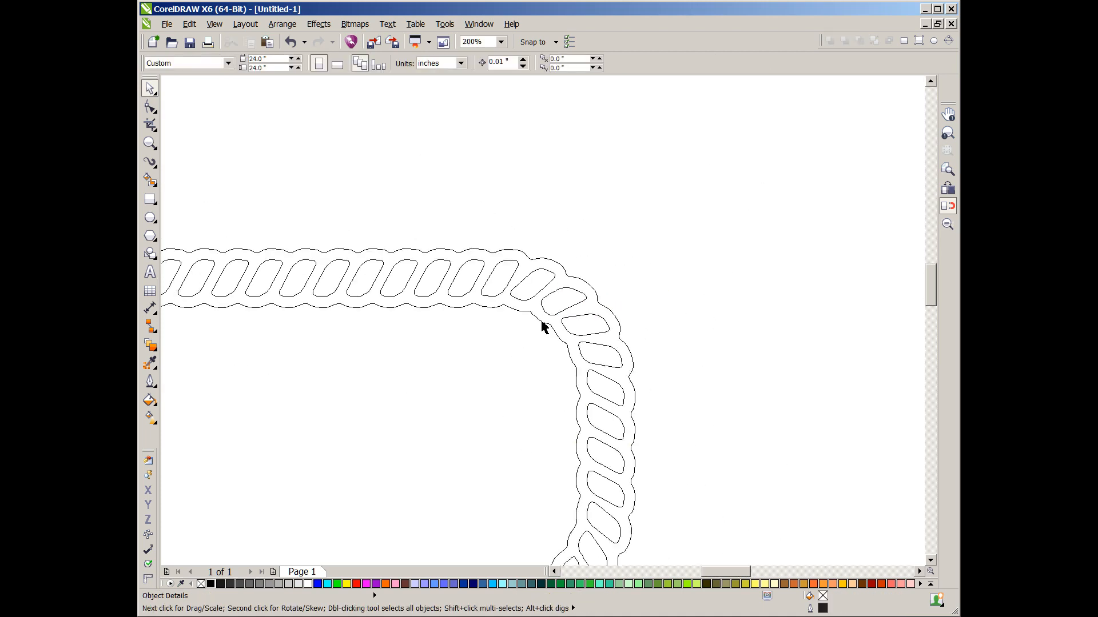
scroll(546, 332, "down", 2)
scroll(551, 351, "up", 2)
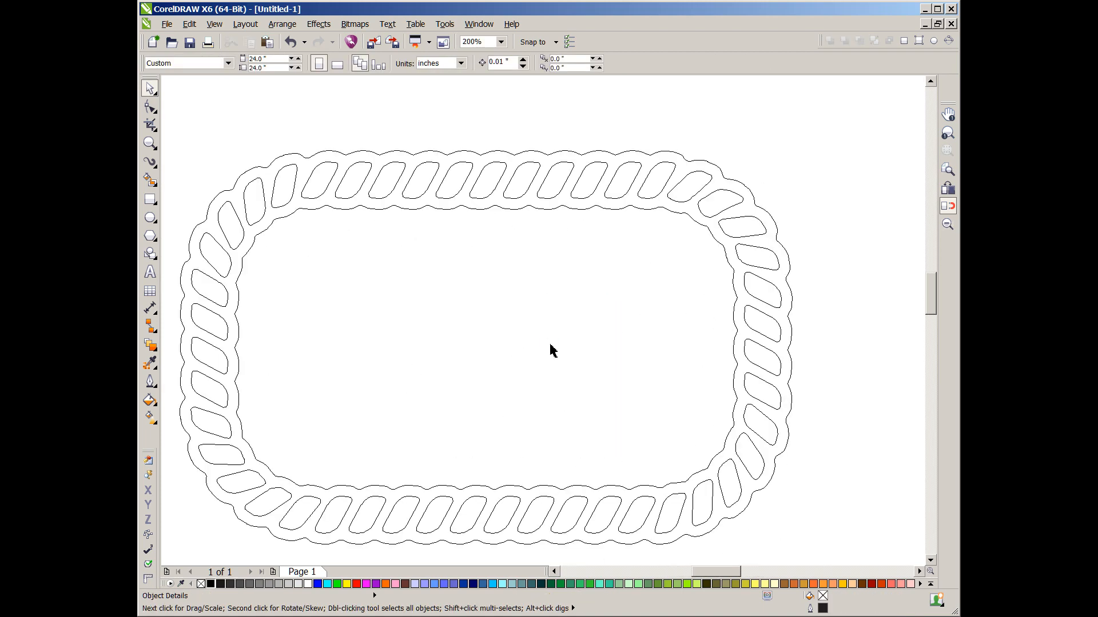